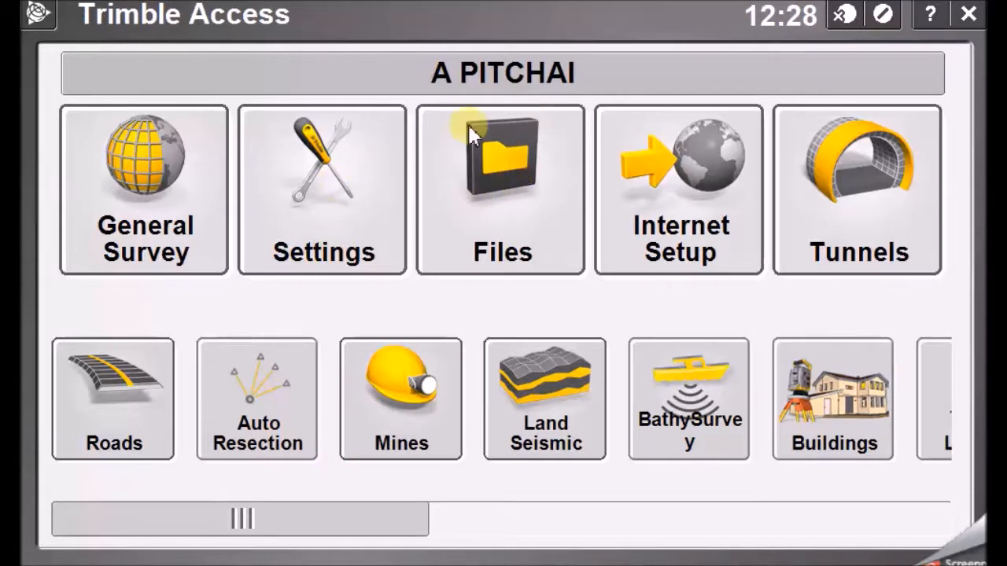
Check the Trimble Data System Files folder for the feature library files, including MY CODES.fxl
{"action": "left_click", "coordinate": [504, 267]}
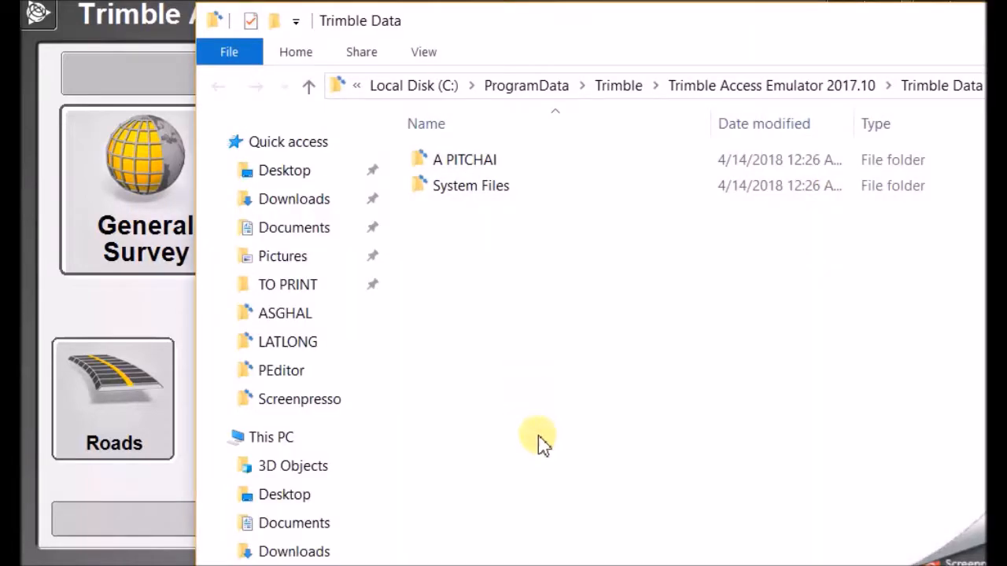
{"action": "double_click", "coordinate": [464, 188]}
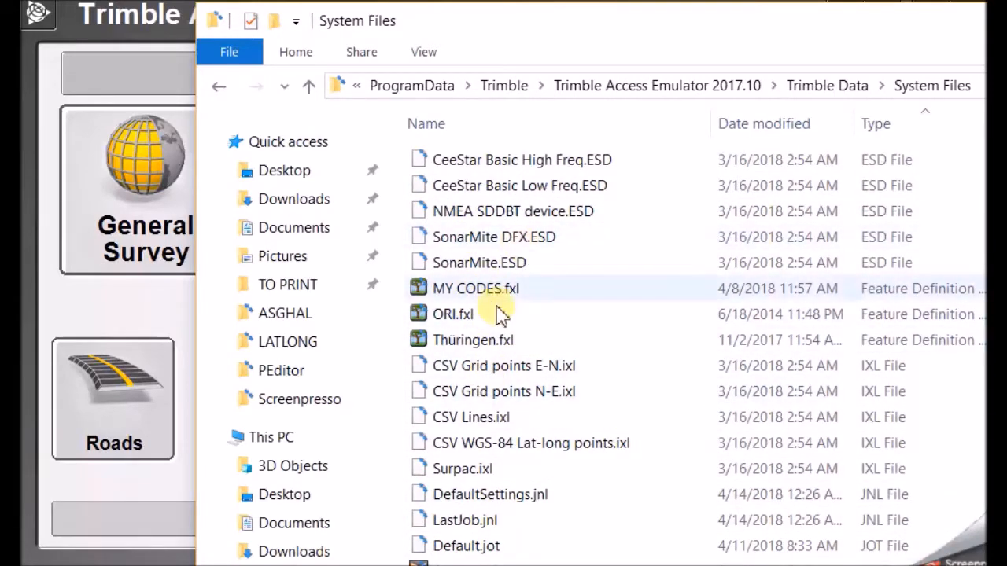
{"action": "key", "text": "alt+F4"}
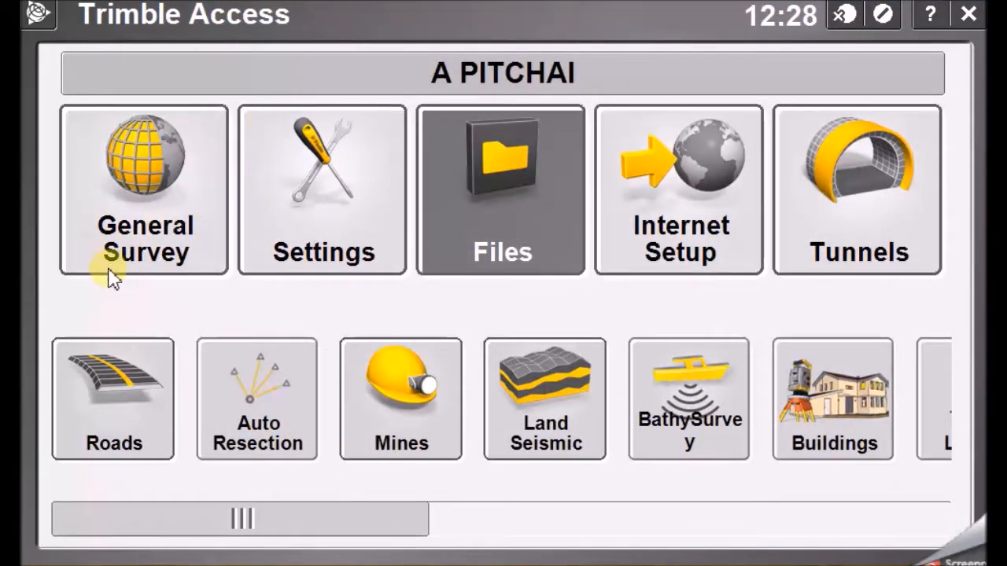
Start a new General Survey job named CODES, using the last used job as template
{"action": "left_click", "coordinate": [138, 204]}
{"action": "left_click", "coordinate": [209, 169]}
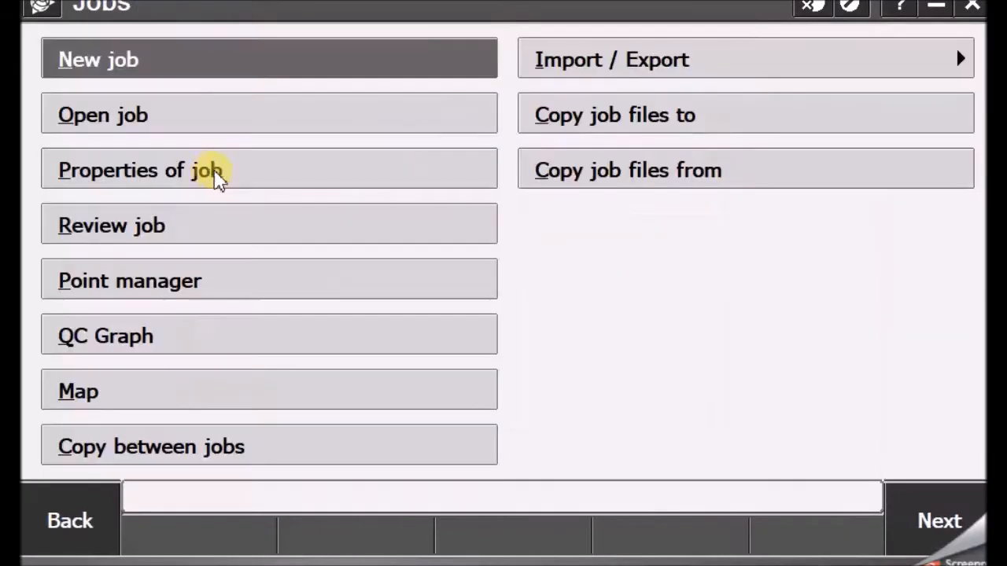
{"action": "left_click", "coordinate": [224, 67]}
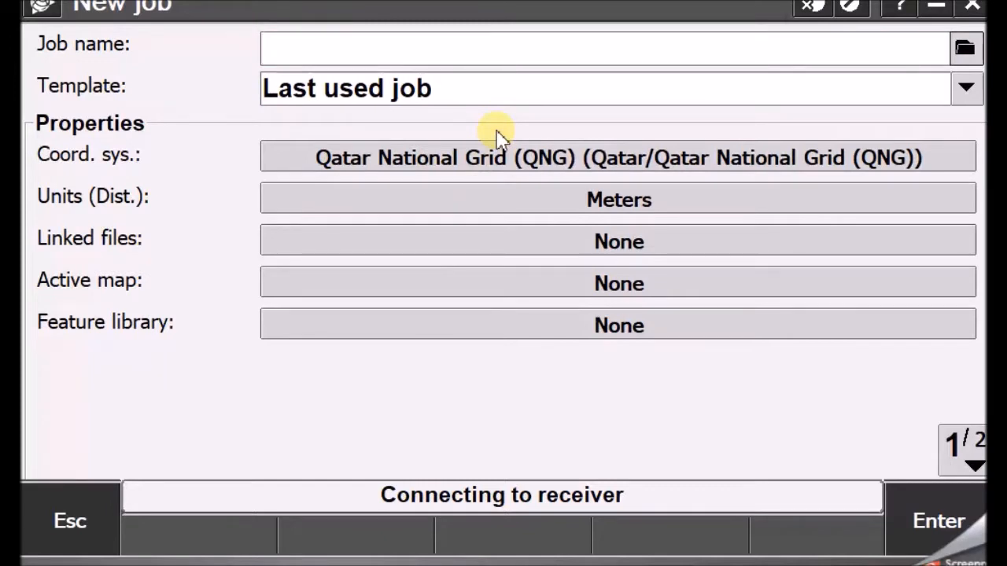
{"action": "type", "text": "cOD"}
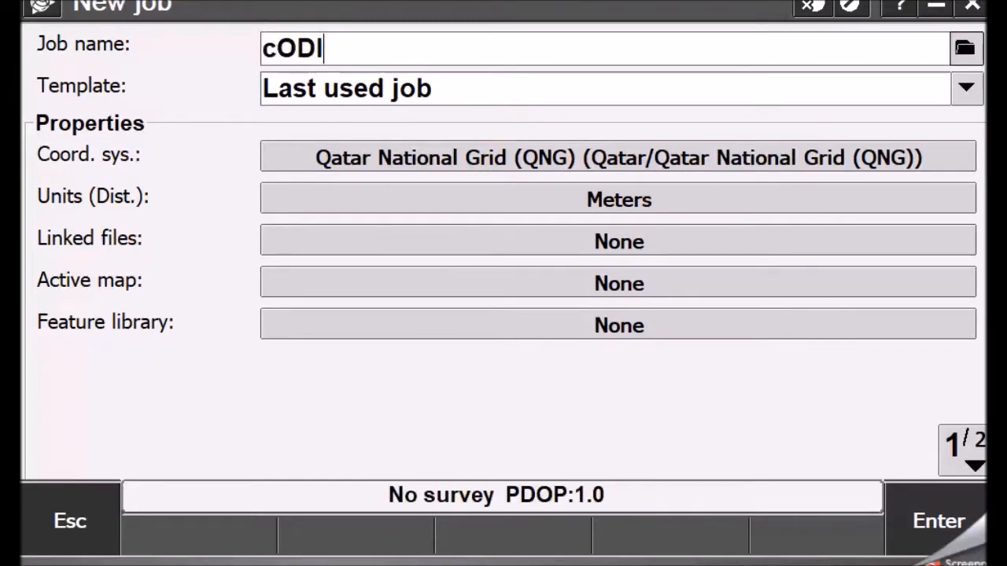
{"action": "type", "text": "IDES"}
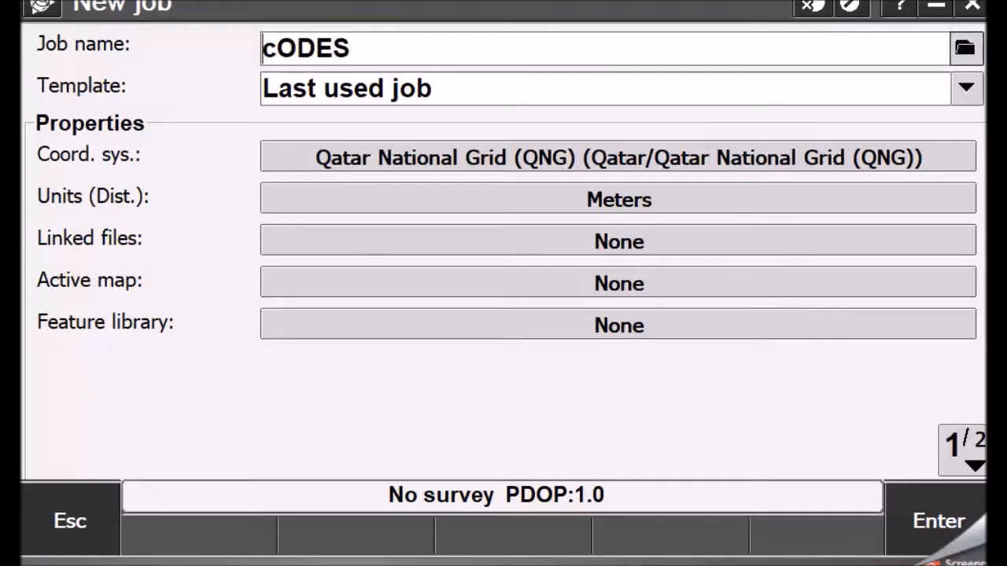
{"action": "key", "text": "BackSpace"}
{"action": "type", "text": "C"}
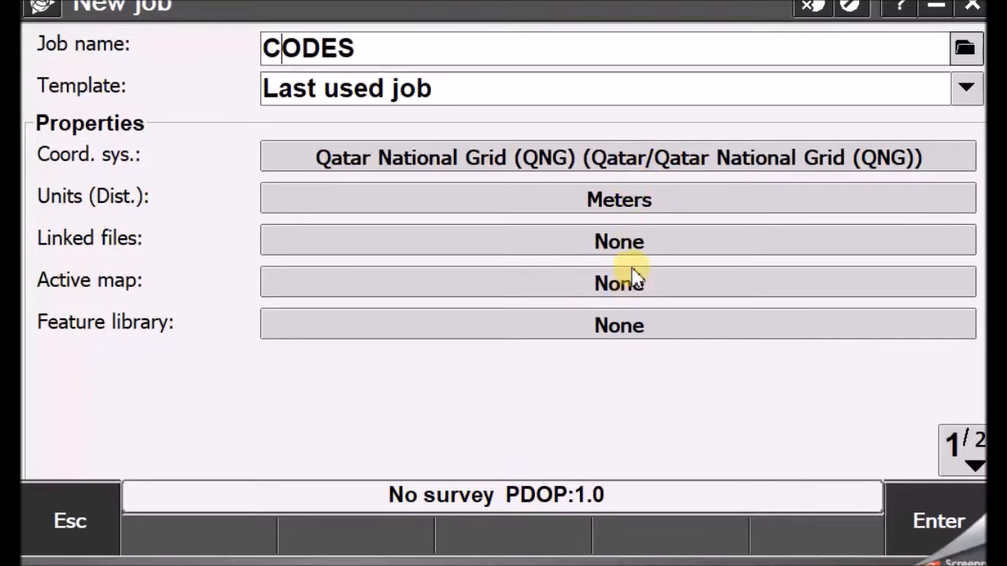
In the job's units, set the coordinate order to East-North-Elev and the station display to 1+000.0
{"action": "left_click", "coordinate": [653, 209]}
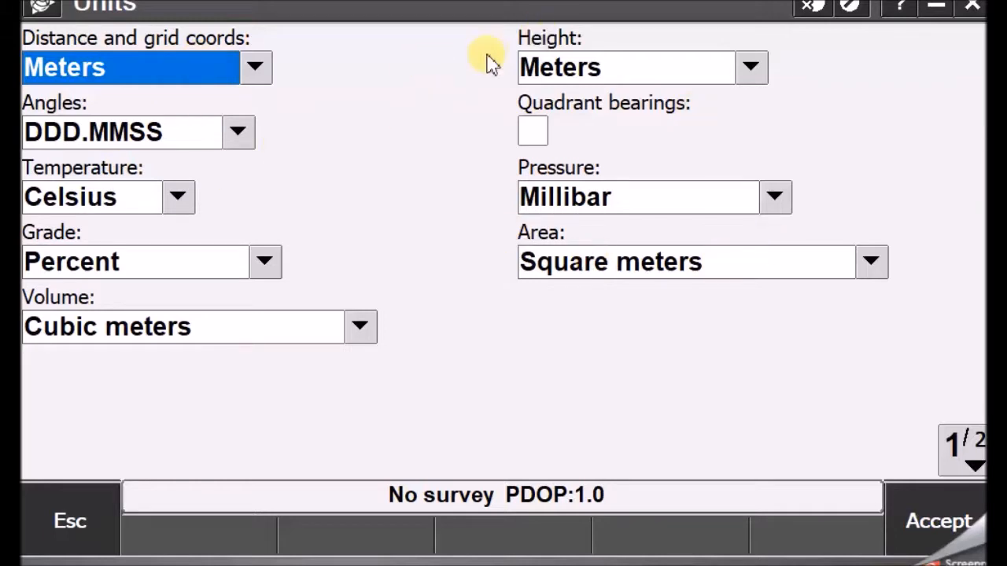
{"action": "left_click", "coordinate": [954, 442]}
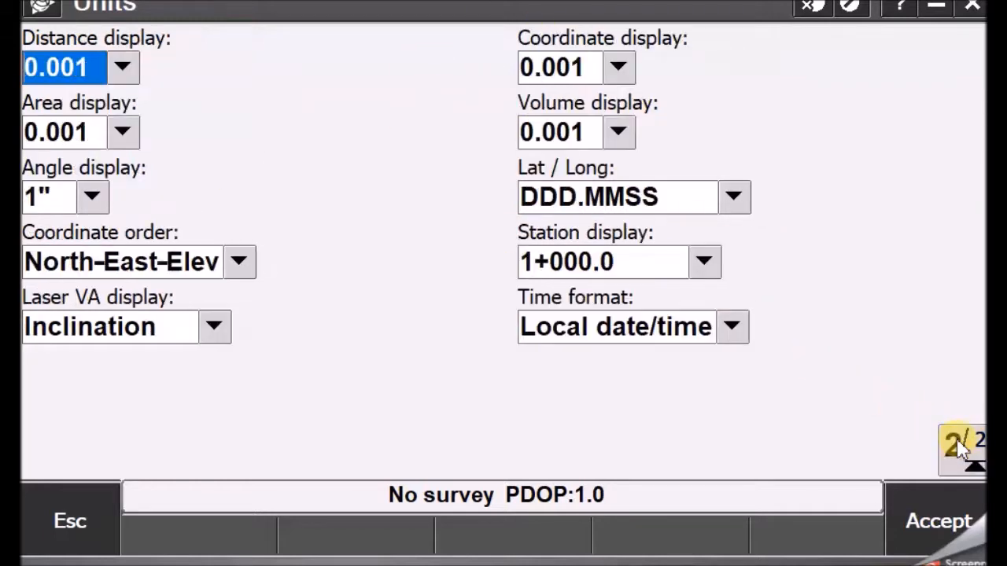
{"action": "left_click", "coordinate": [237, 262]}
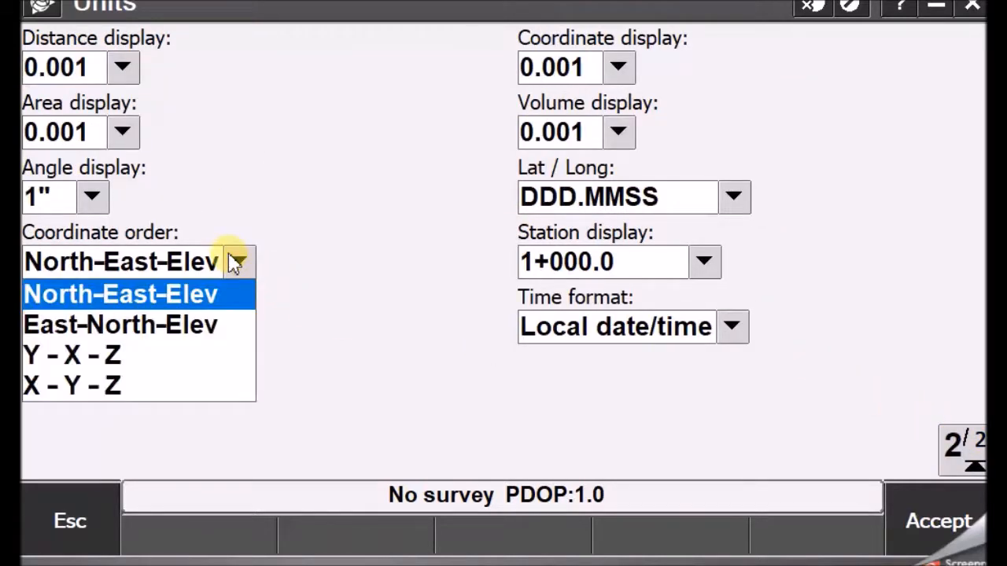
{"action": "left_click", "coordinate": [166, 329]}
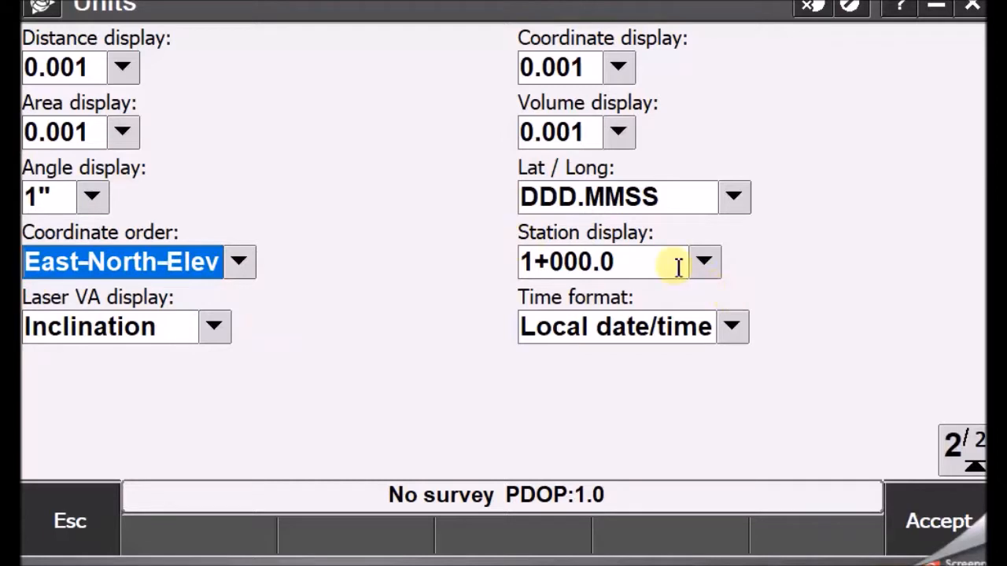
{"action": "left_click", "coordinate": [716, 264]}
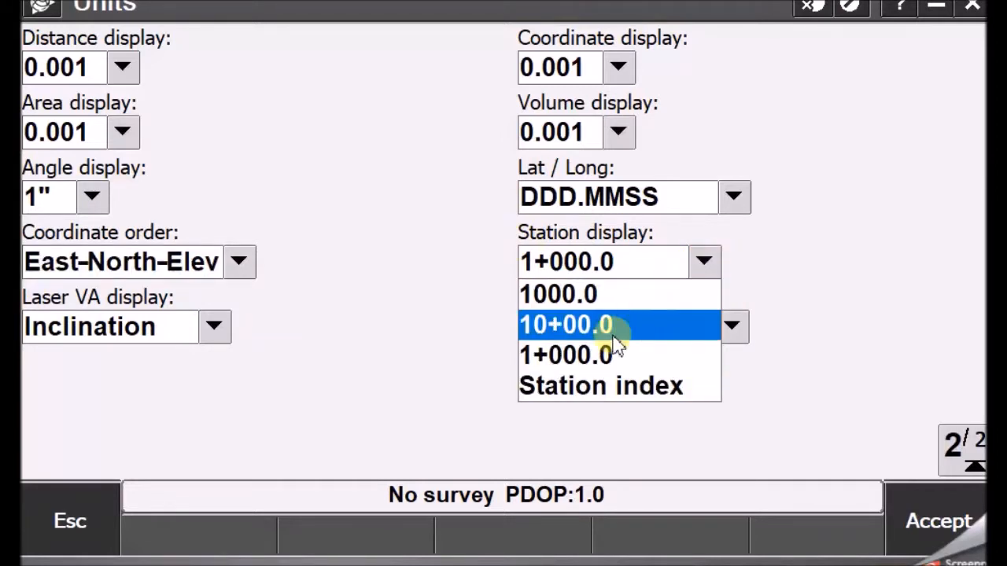
{"action": "left_click", "coordinate": [602, 361]}
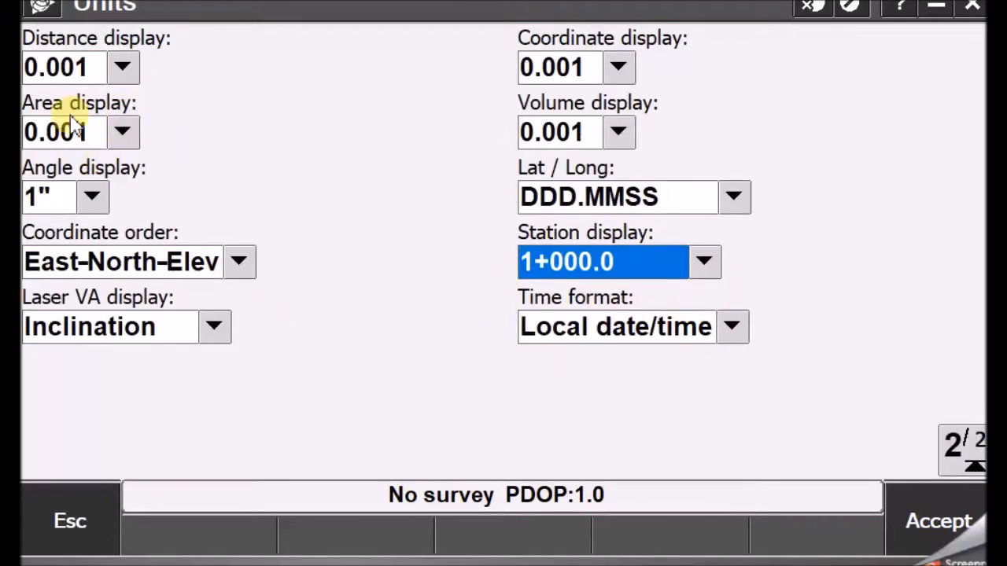
Set the area, distance and coordinate displays to 0.0001 and accept the job's units
{"action": "left_click", "coordinate": [121, 132]}
{"action": "left_click", "coordinate": [95, 256]}
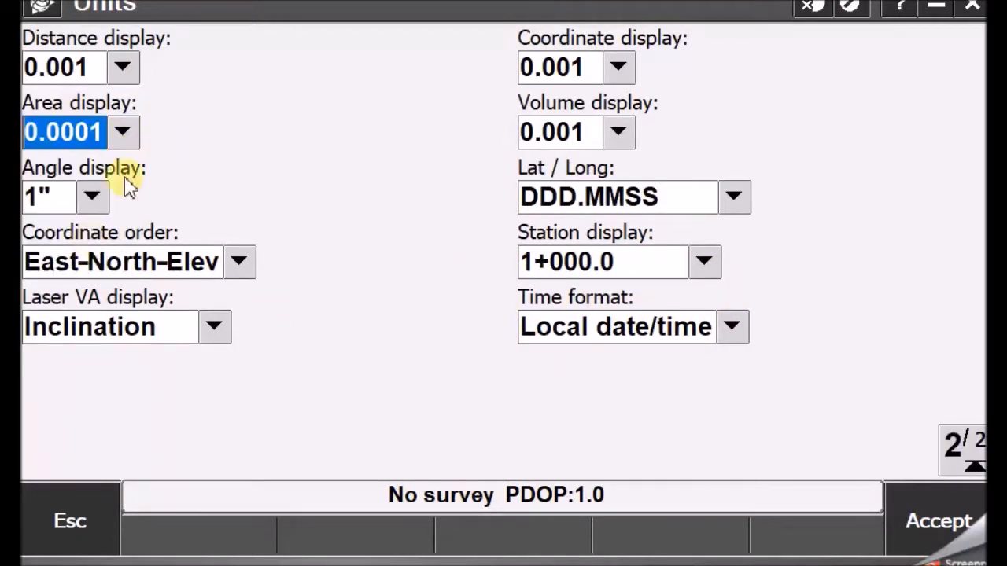
{"action": "left_click", "coordinate": [126, 67]}
{"action": "left_click", "coordinate": [83, 188]}
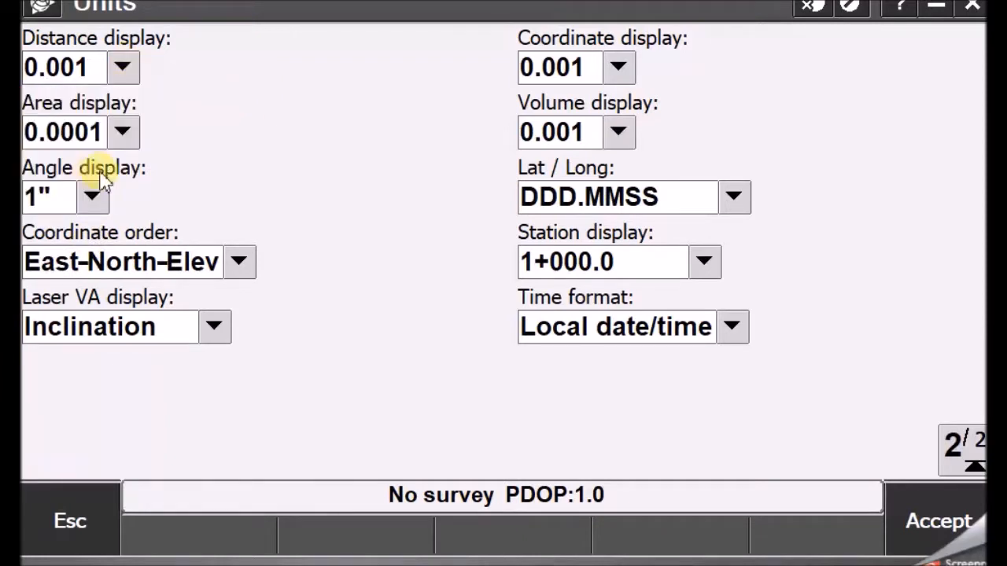
{"action": "left_click", "coordinate": [620, 71]}
{"action": "left_click", "coordinate": [600, 189]}
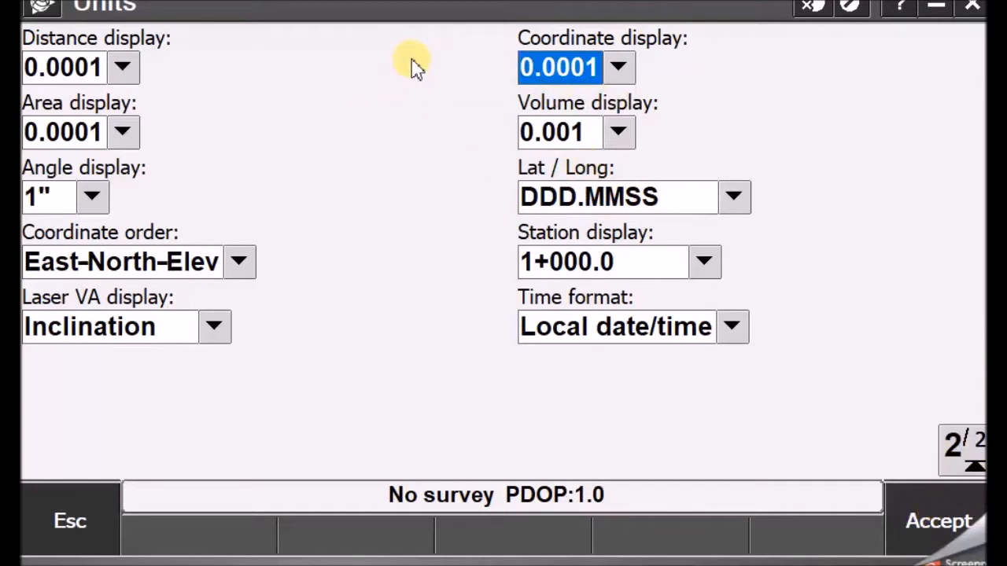
{"action": "left_click", "coordinate": [967, 510]}
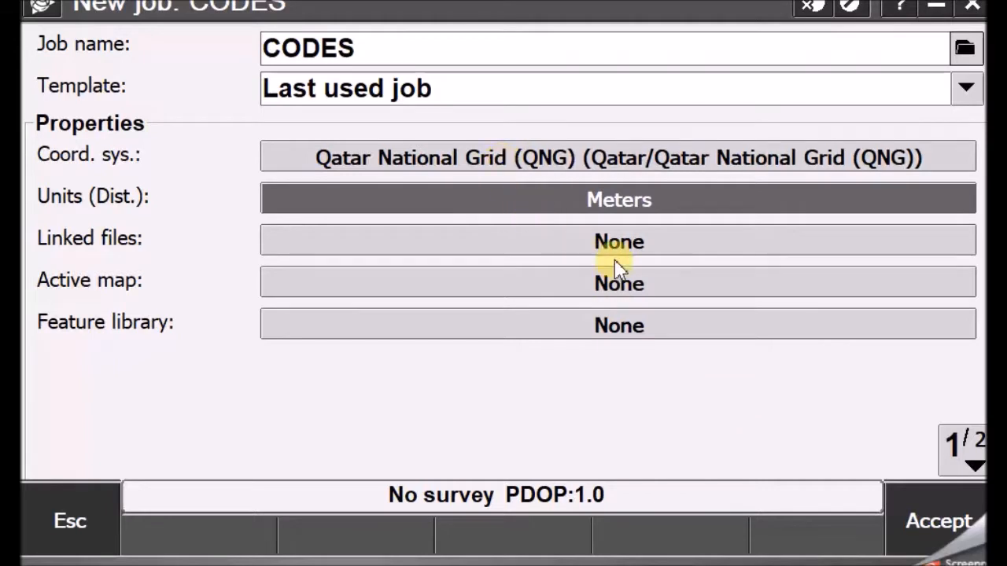
Assign the MY CODES feature library to the job and create it
{"action": "left_click", "coordinate": [618, 327]}
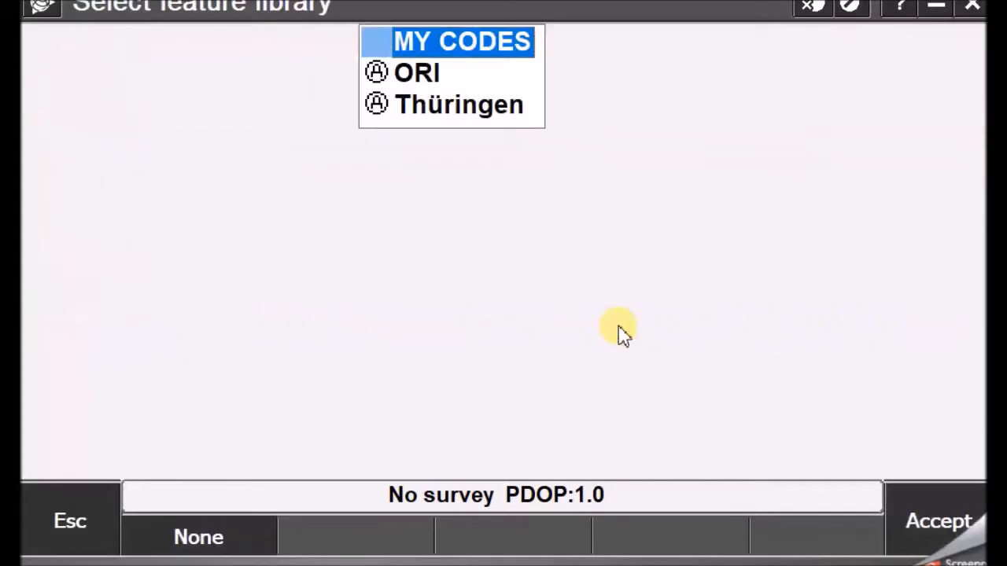
{"action": "left_click", "coordinate": [376, 43]}
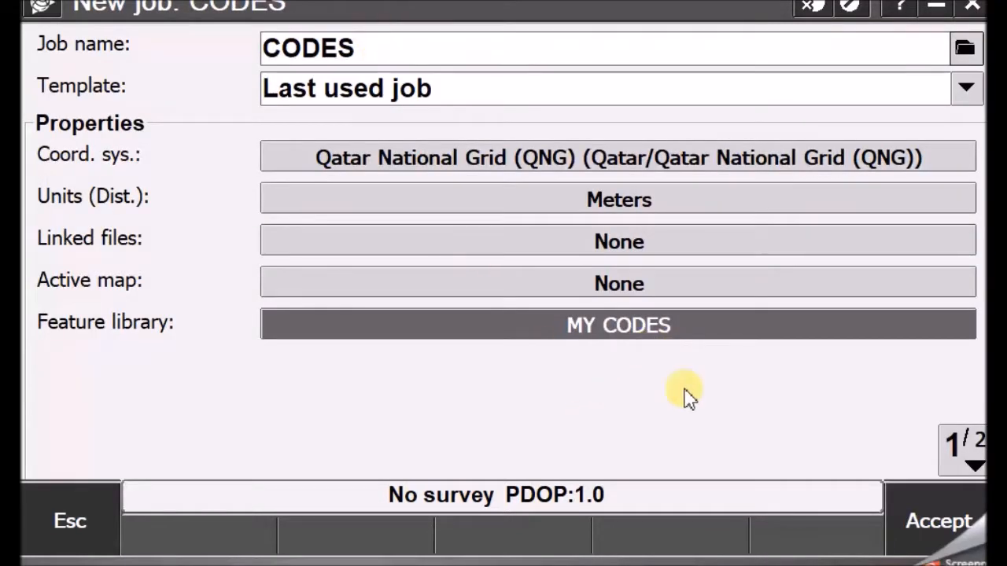
{"action": "left_click", "coordinate": [944, 521]}
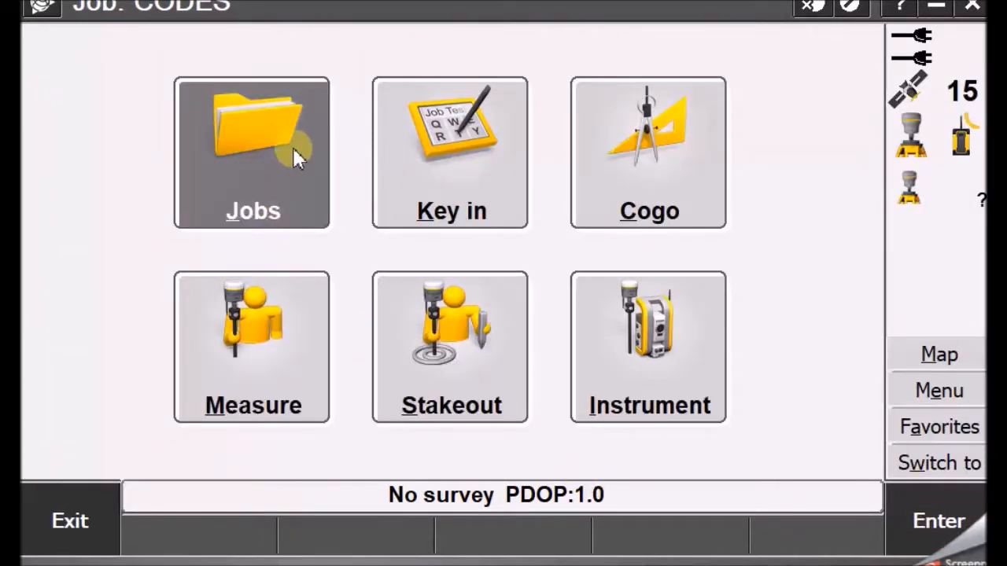
Start measuring points in an RTK survey using base station index 13, and dismiss the eBubble
{"action": "left_click", "coordinate": [228, 344]}
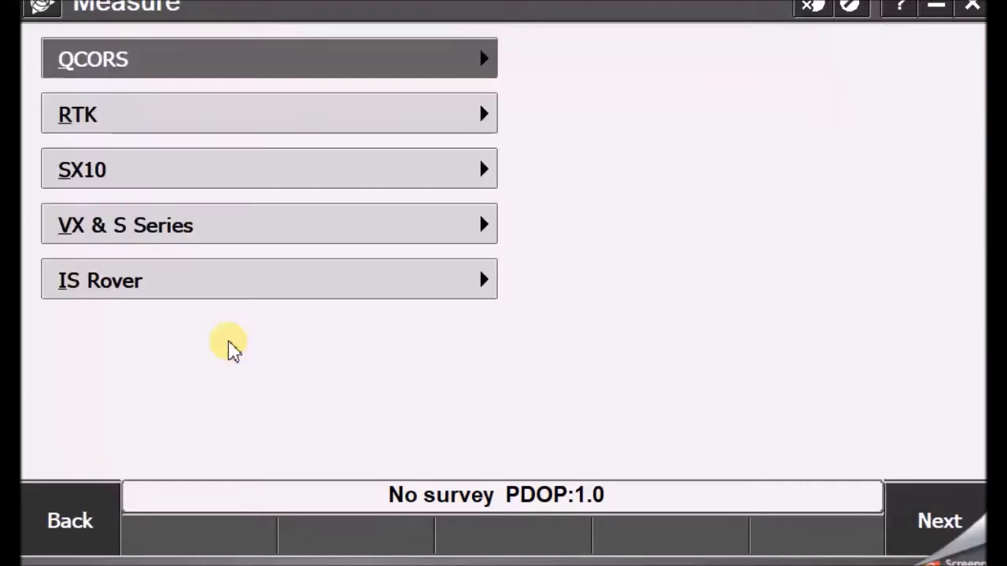
{"action": "left_click", "coordinate": [482, 126]}
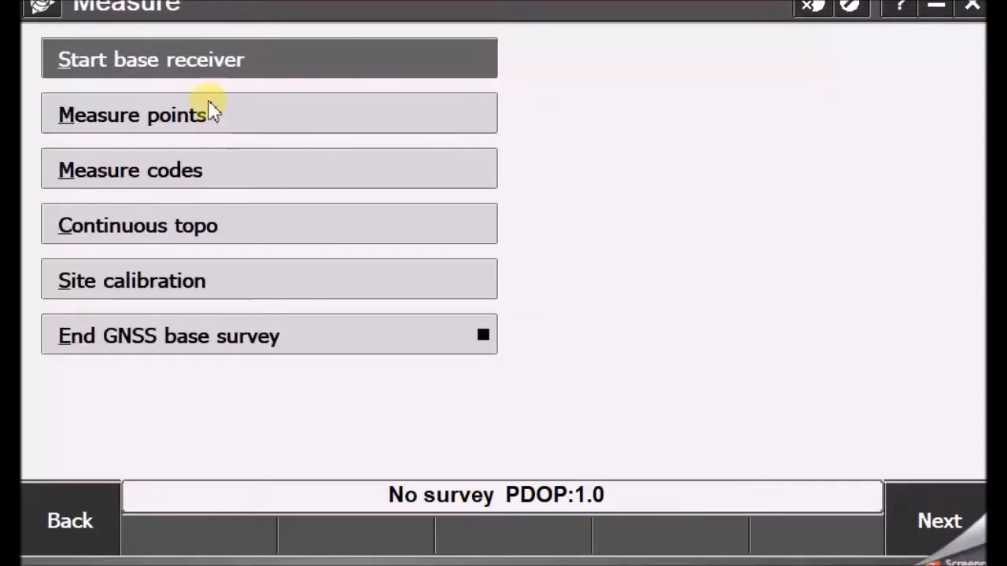
{"action": "left_click", "coordinate": [189, 130]}
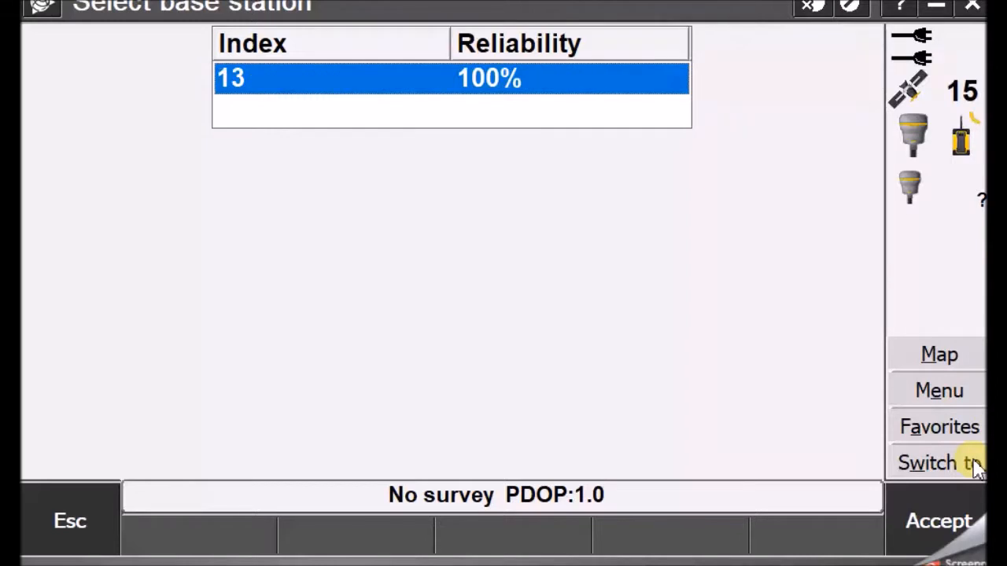
{"action": "left_click", "coordinate": [936, 523]}
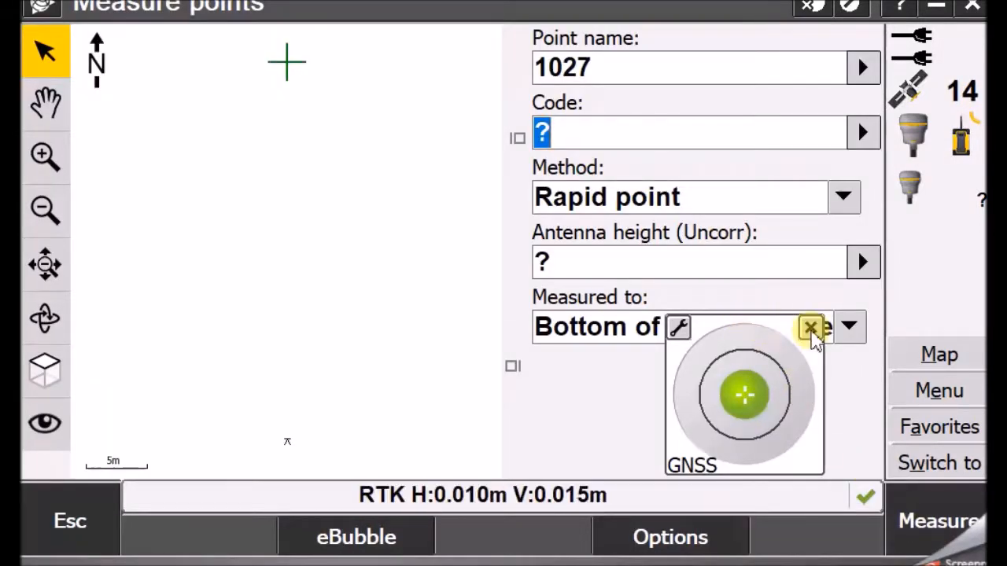
{"action": "left_click", "coordinate": [811, 328]}
Set the name of the point being measured to A100
{"action": "left_click", "coordinate": [627, 66]}
{"action": "double_click", "coordinate": [568, 65]}
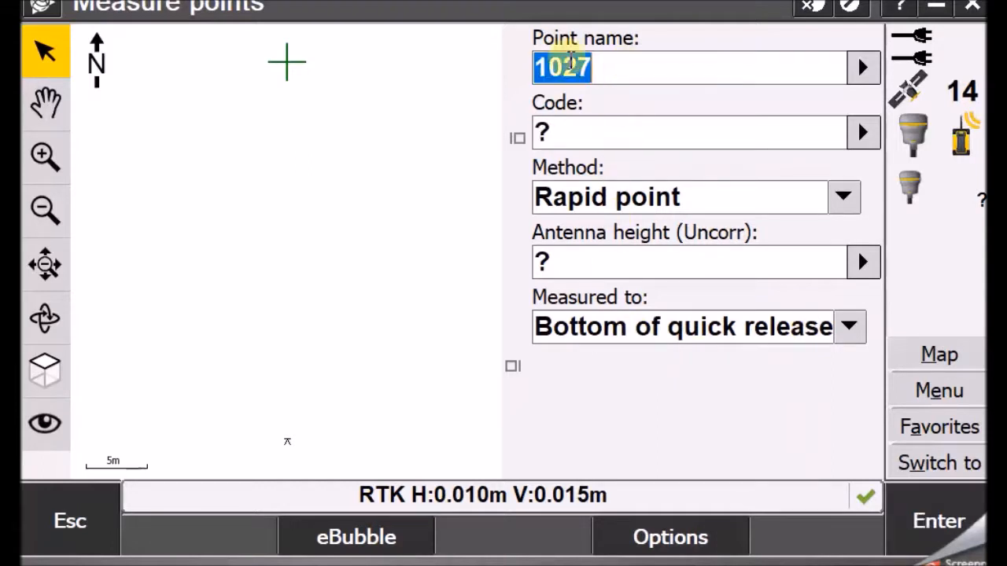
{"action": "type", "text": "a100"}
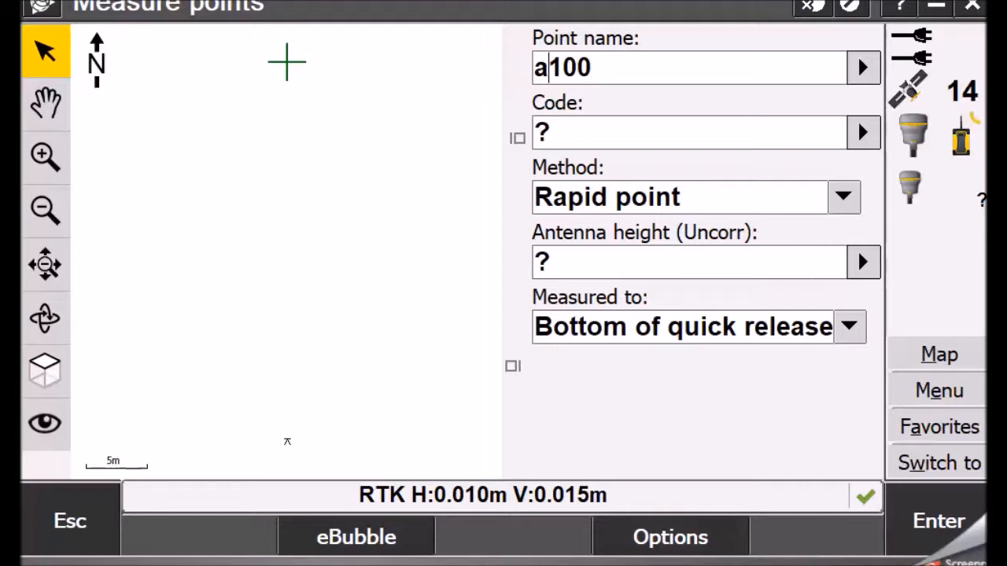
{"action": "key", "text": "BackSpace"}
{"action": "type", "text": "A"}
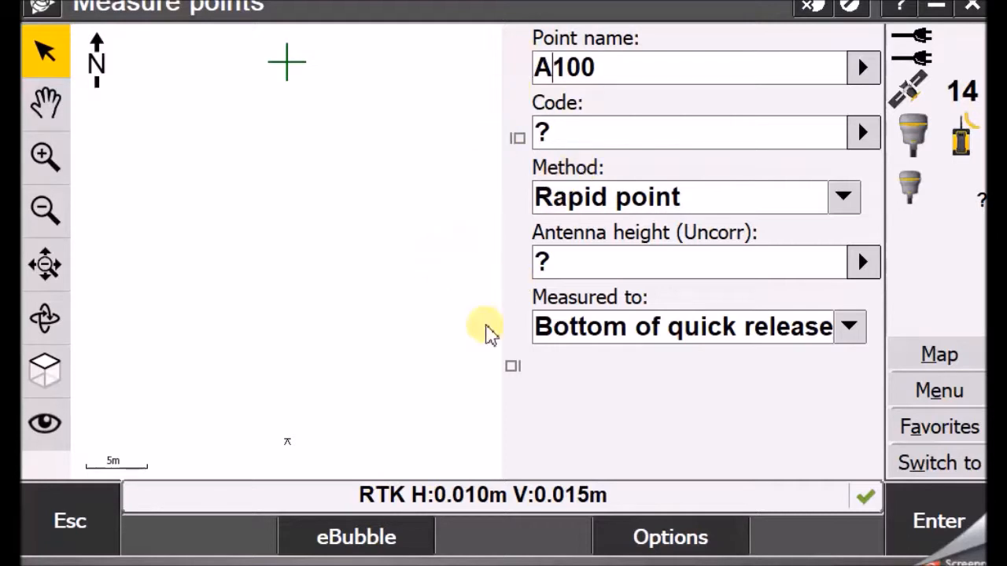
Assign the Lamp Post code LP from the MY CODES library to point A100
{"action": "left_click", "coordinate": [586, 134]}
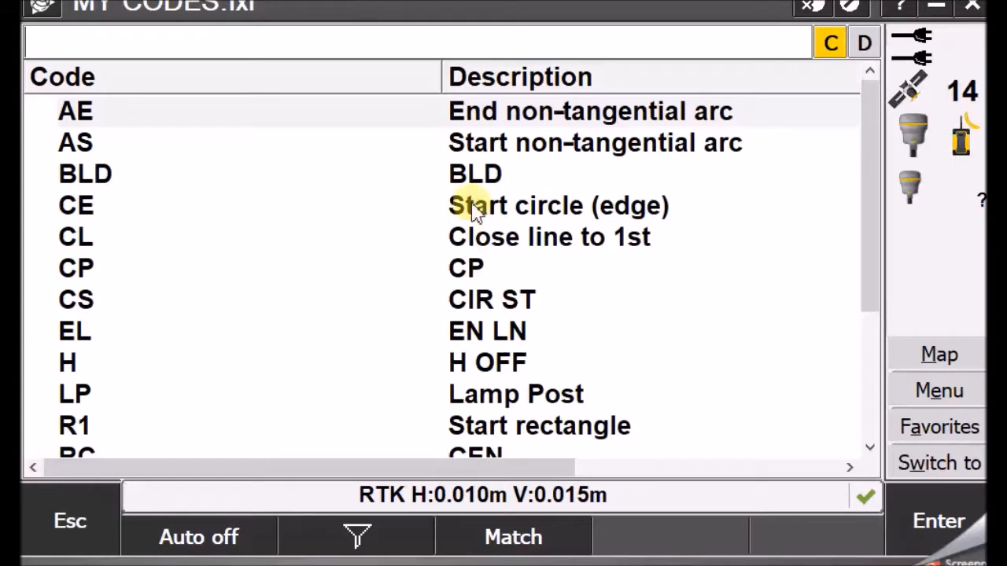
{"action": "left_click", "coordinate": [513, 395]}
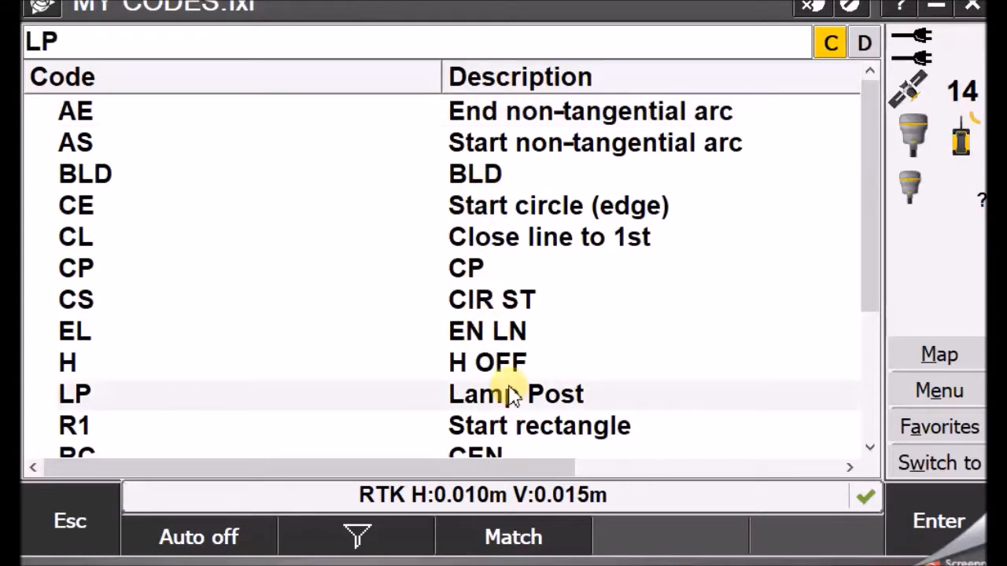
{"action": "left_click", "coordinate": [912, 513]}
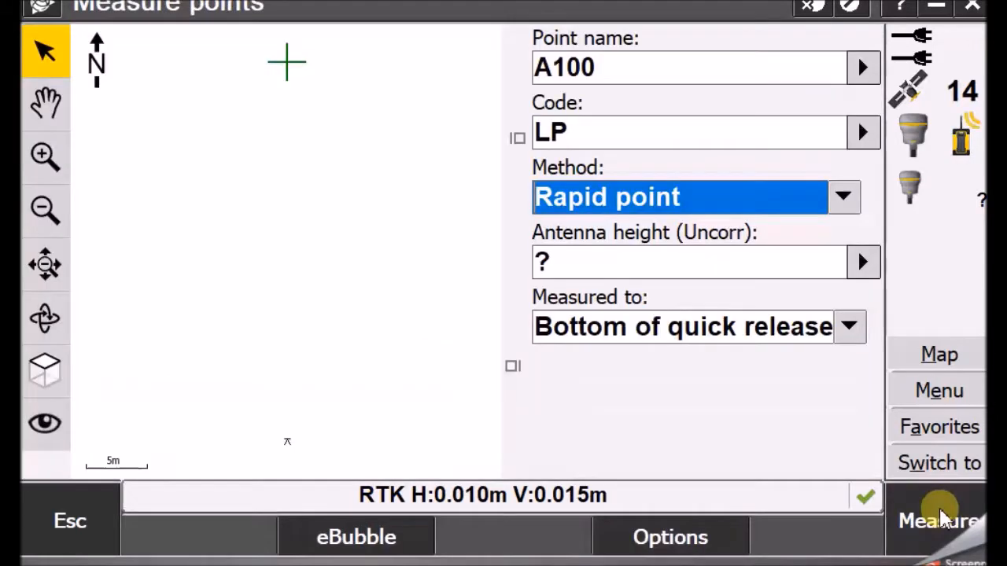
Set the antenna height to 2 m and measure A100 as a rapid point
{"action": "left_click", "coordinate": [618, 270]}
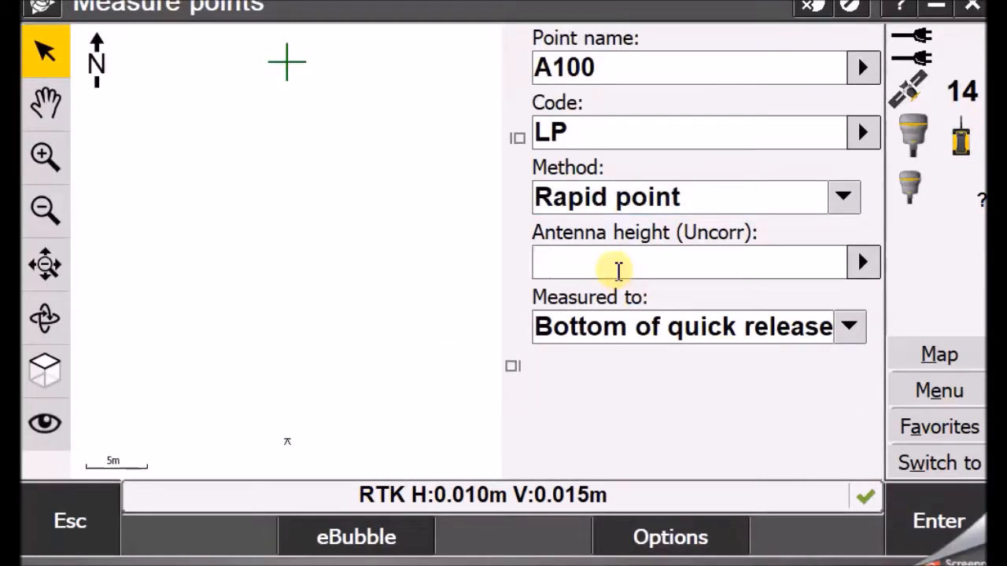
{"action": "type", "text": "2"}
{"action": "left_click", "coordinate": [926, 513]}
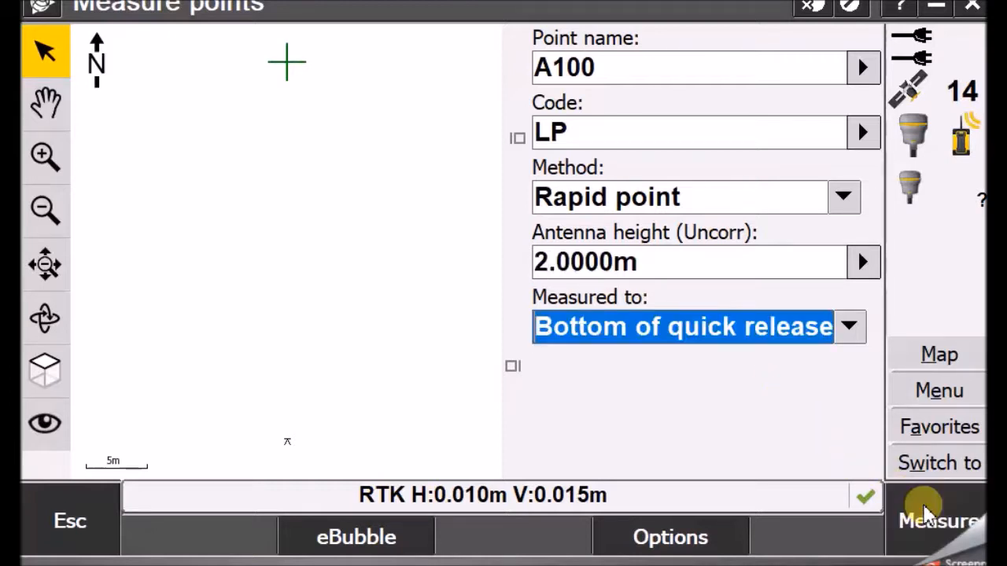
{"action": "left_click", "coordinate": [926, 513]}
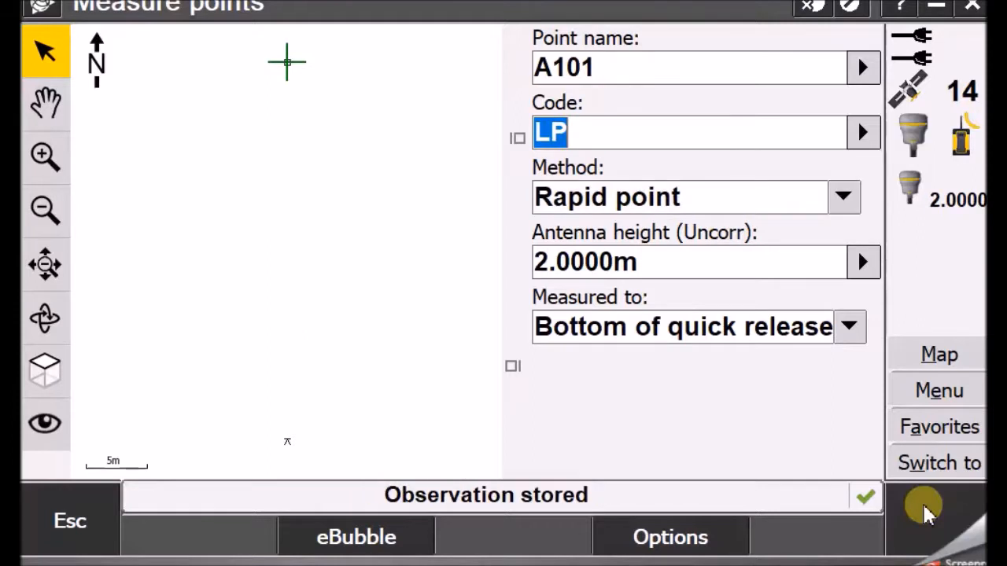
Measure A101 as a rapid point with the lamp post code LP at the next position on the map
{"action": "left_click", "coordinate": [41, 158]}
{"action": "left_click", "coordinate": [45, 103]}
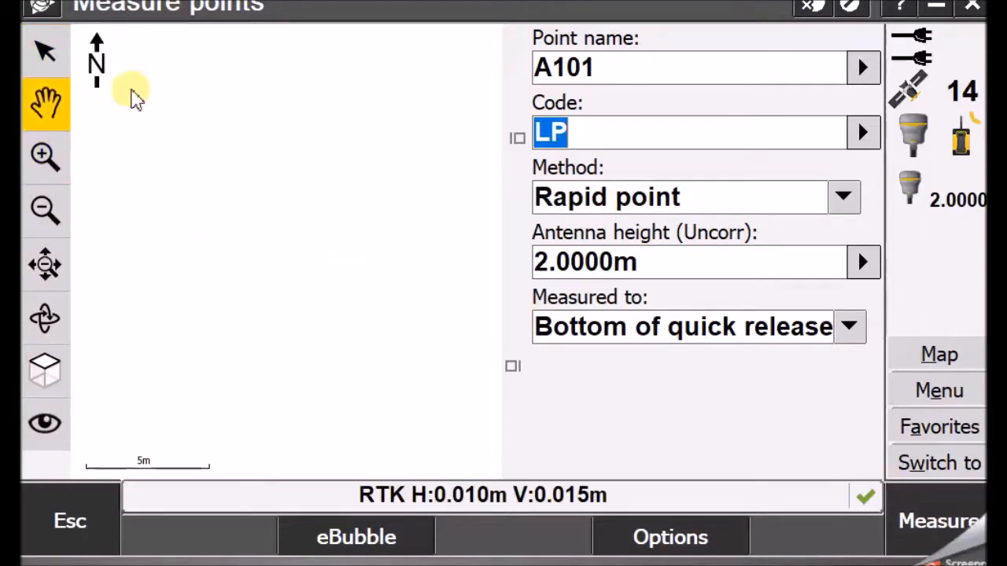
{"action": "left_click_drag", "start_coordinate": [270, 291], "coordinate": [269, 333]}
{"action": "left_click_drag", "start_coordinate": [266, 179], "coordinate": [250, 338]}
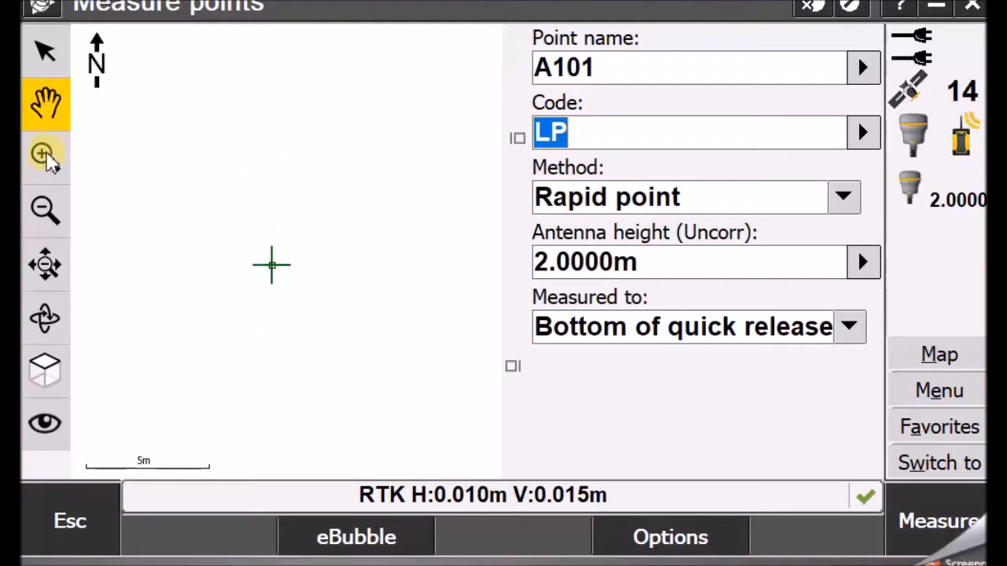
{"action": "left_click", "coordinate": [46, 157]}
{"action": "left_click_drag", "start_coordinate": [181, 223], "coordinate": [289, 198]}
{"action": "left_click", "coordinate": [44, 156]}
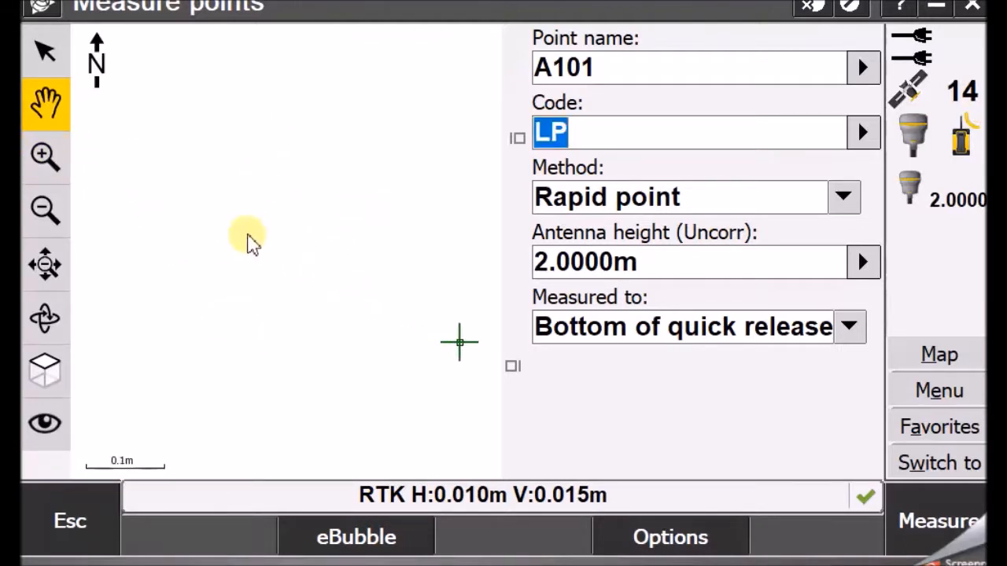
{"action": "left_click", "coordinate": [45, 211]}
{"action": "left_click_drag", "start_coordinate": [307, 317], "coordinate": [210, 317]}
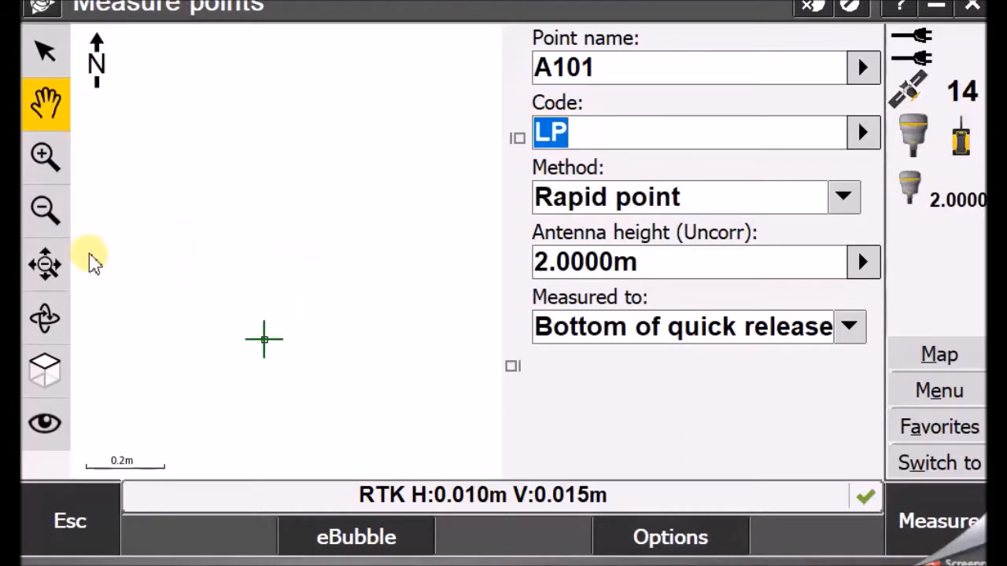
{"action": "left_click", "coordinate": [44, 156]}
{"action": "left_click_drag", "start_coordinate": [218, 243], "coordinate": [183, 217]}
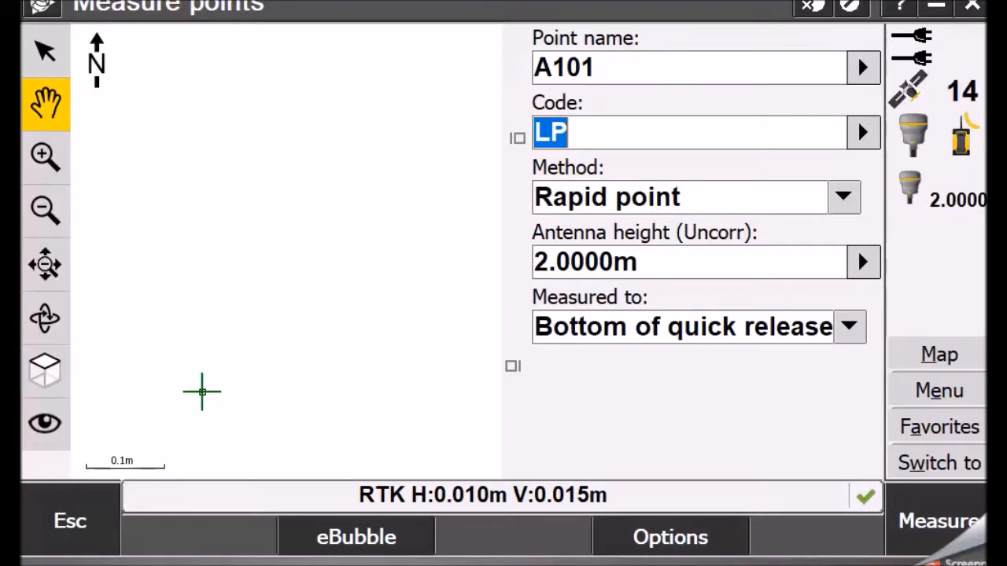
{"action": "key", "text": "Return"}
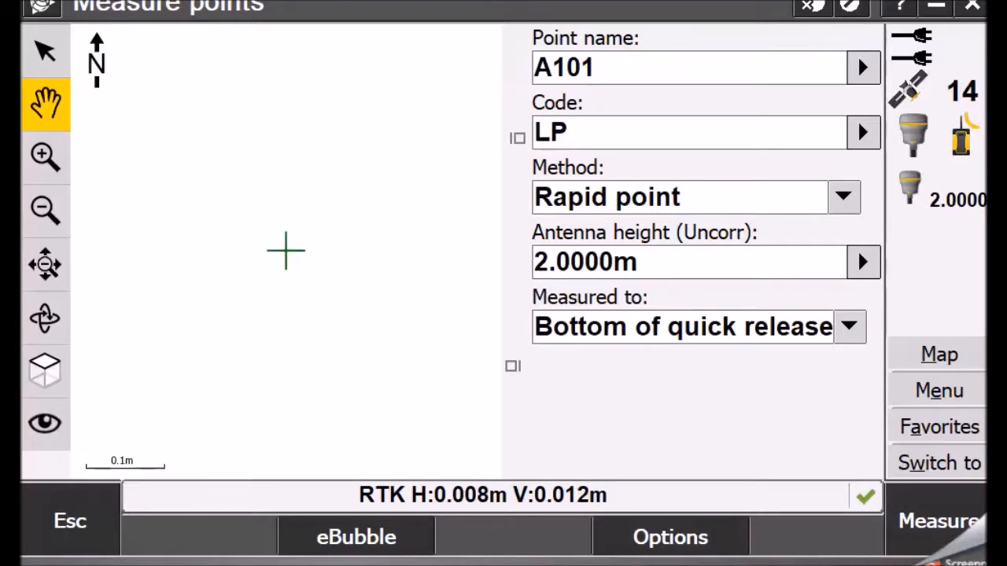
{"action": "left_click", "coordinate": [43, 209]}
{"action": "left_click", "coordinate": [43, 209]}
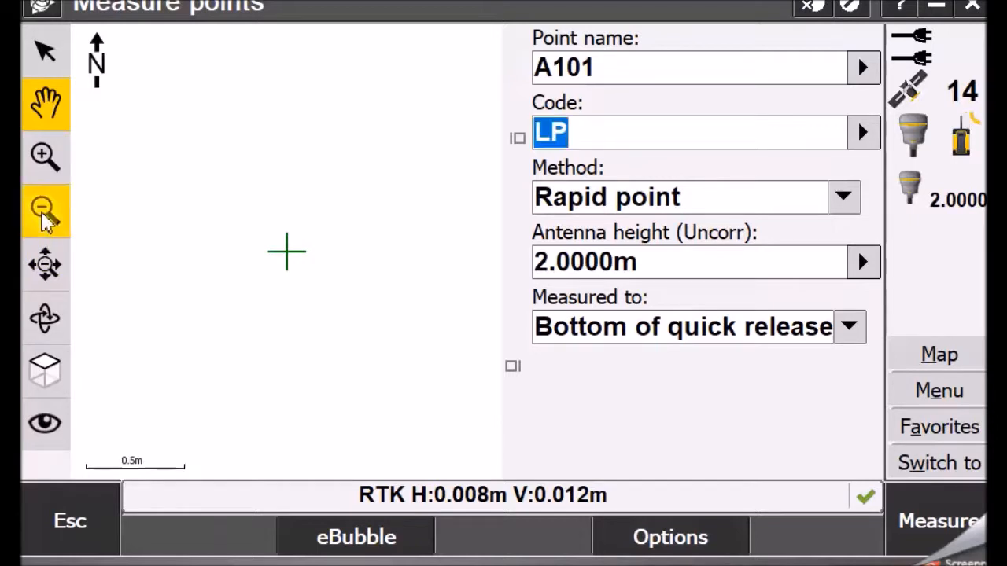
{"action": "left_click", "coordinate": [43, 210]}
{"action": "left_click", "coordinate": [43, 210]}
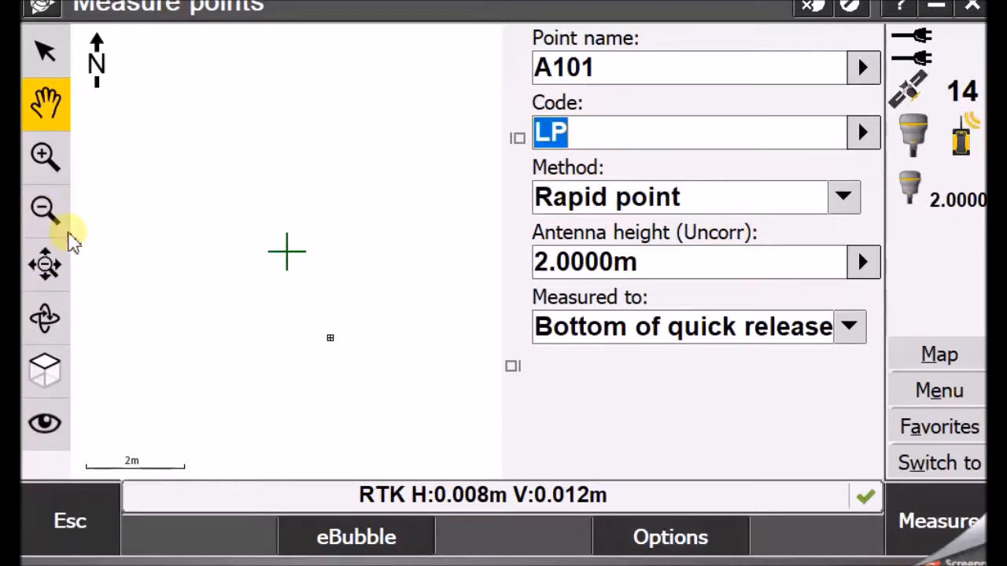
{"action": "left_click", "coordinate": [948, 519]}
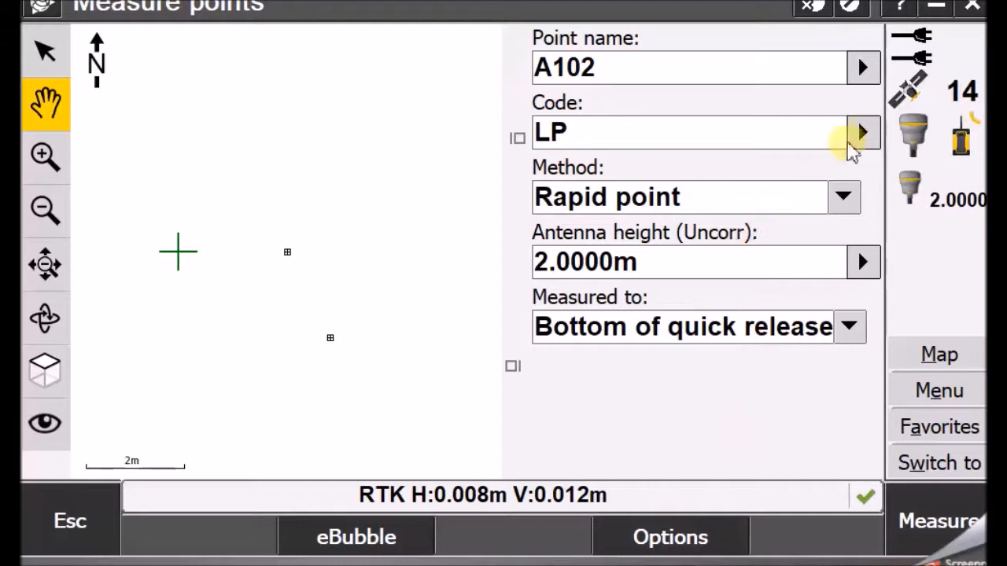
Assign the codes CP and SL (start line) from the MY CODES library to A102 and measure it as a rapid point
{"action": "left_click", "coordinate": [730, 133]}
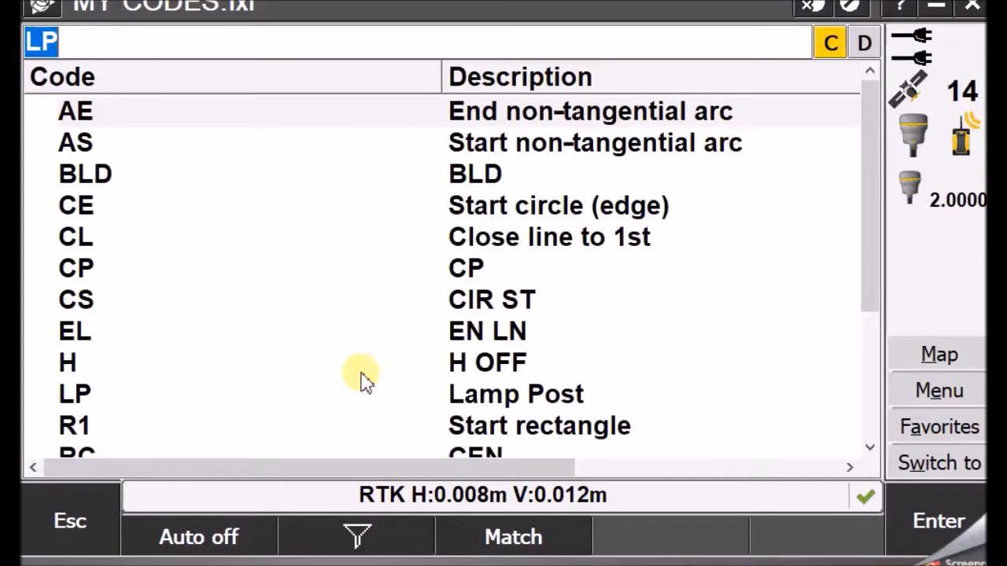
{"action": "scroll", "coordinate": [422, 343], "scroll_direction": "down", "scroll_amount": 1}
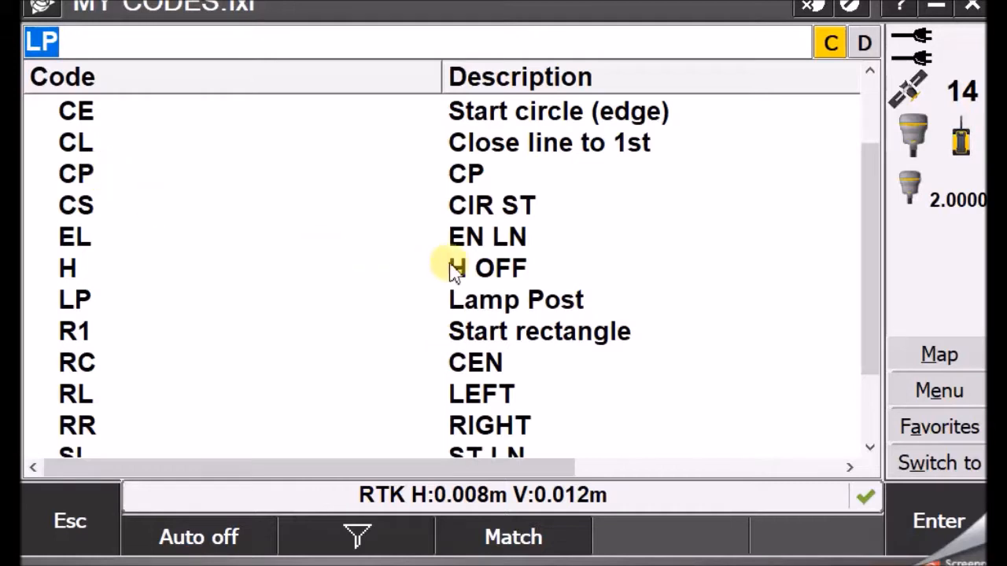
{"action": "left_click", "coordinate": [468, 176]}
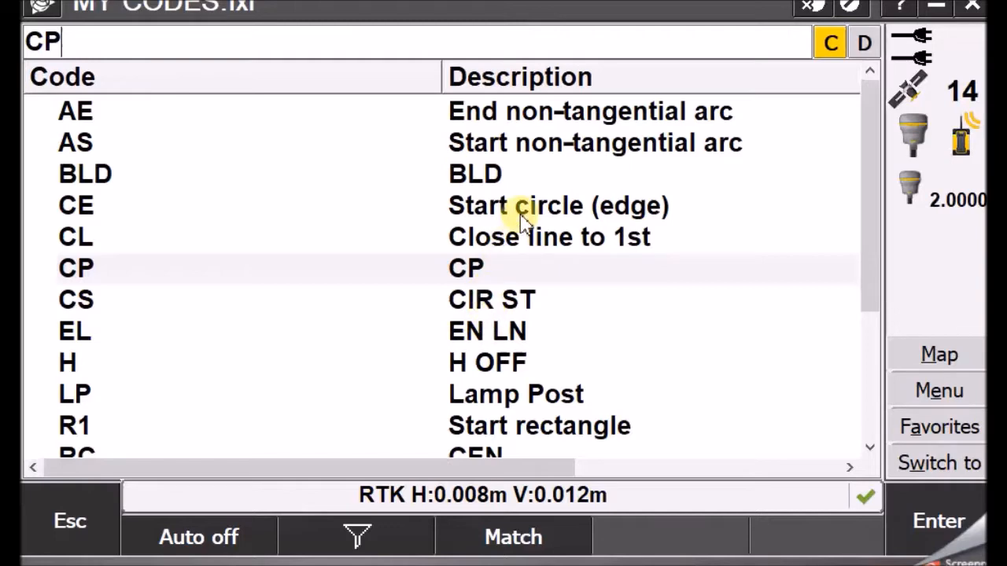
{"action": "scroll", "coordinate": [521, 219], "scroll_direction": "down", "scroll_amount": 3}
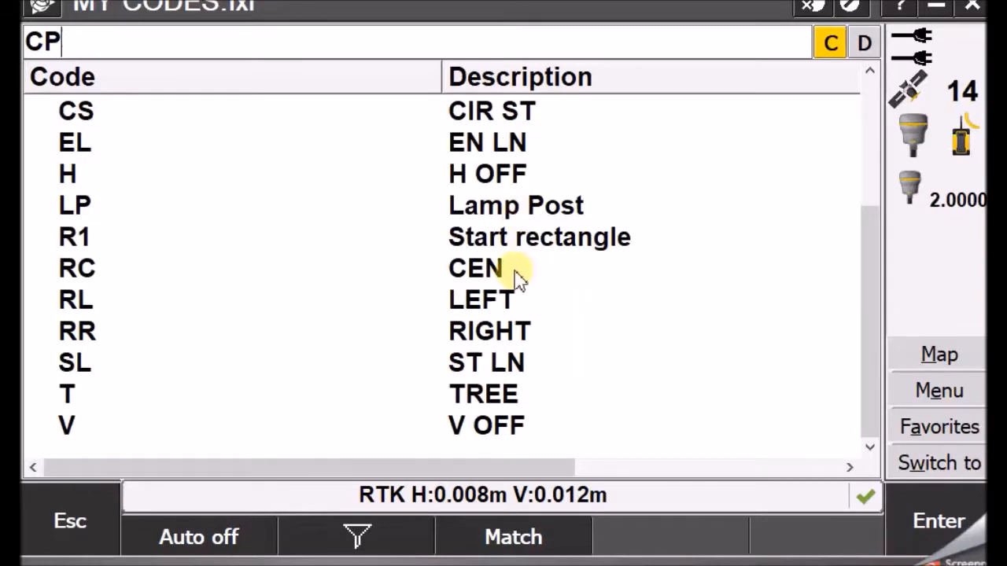
{"action": "scroll", "coordinate": [519, 275], "scroll_direction": "up", "scroll_amount": 3}
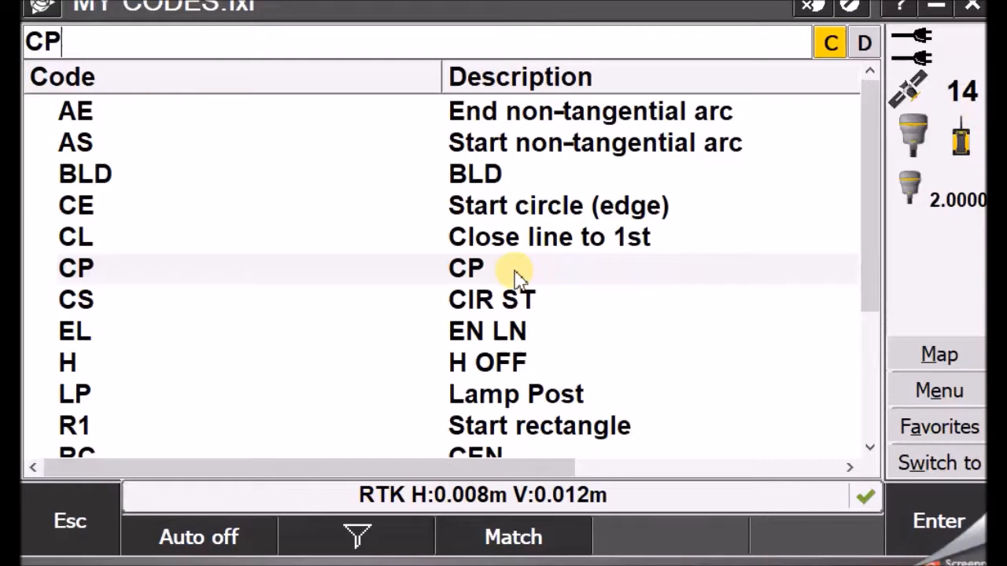
{"action": "scroll", "coordinate": [519, 277], "scroll_direction": "down", "scroll_amount": 1}
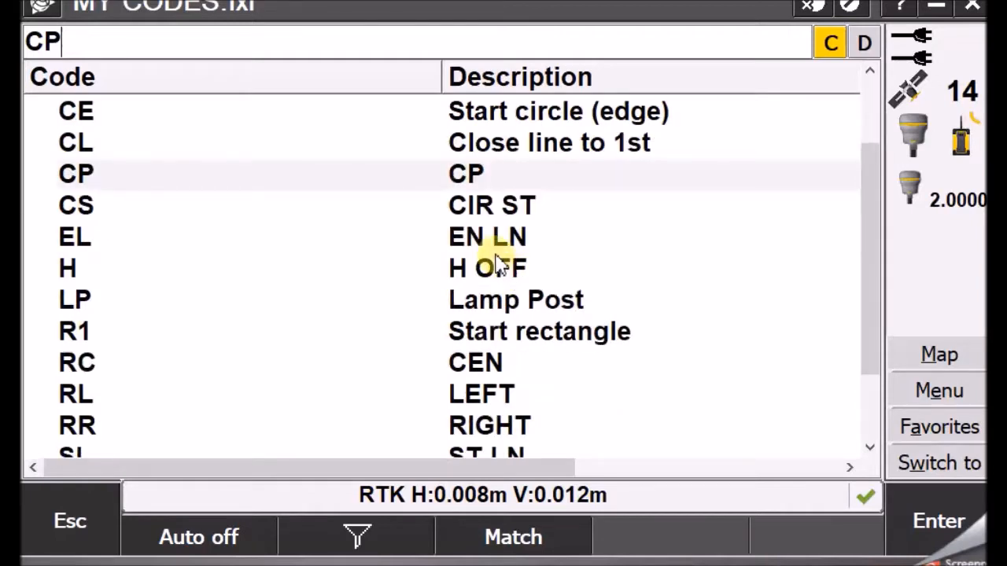
{"action": "type", "text": "SL"}
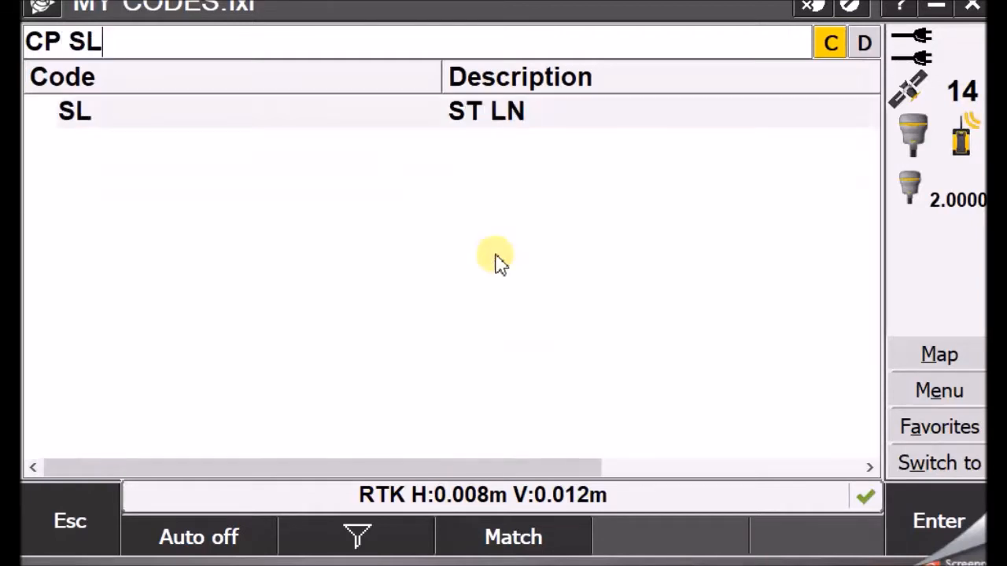
{"action": "left_click", "coordinate": [507, 118]}
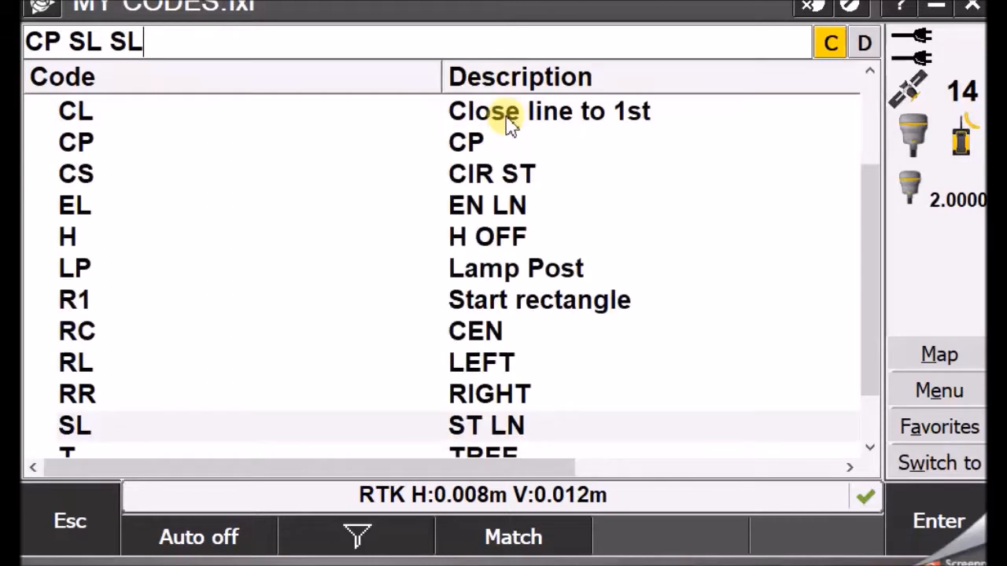
{"action": "key", "text": "BackSpace"}
{"action": "key", "text": "BackSpace"}
{"action": "key", "text": "BackSpace"}
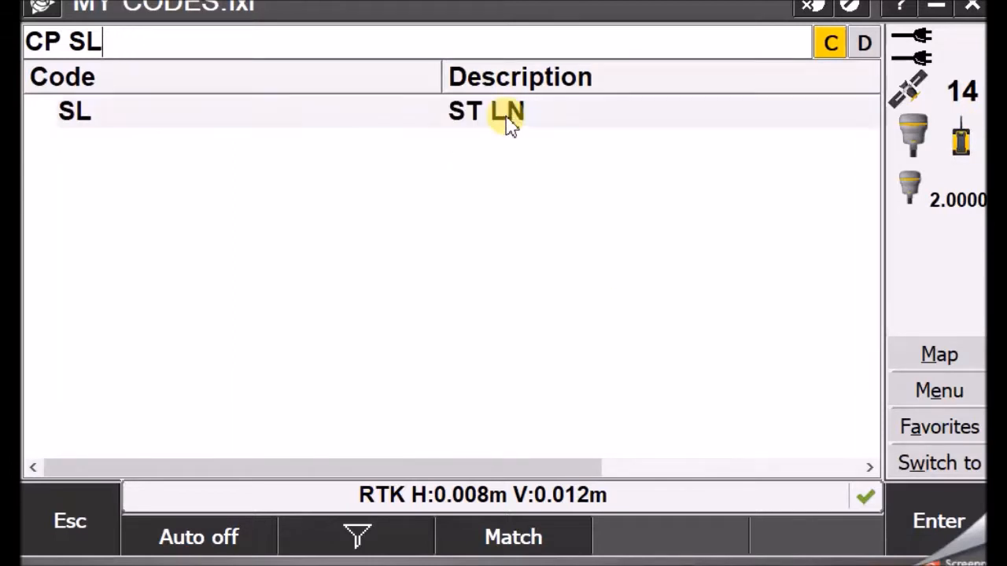
{"action": "left_click", "coordinate": [932, 525]}
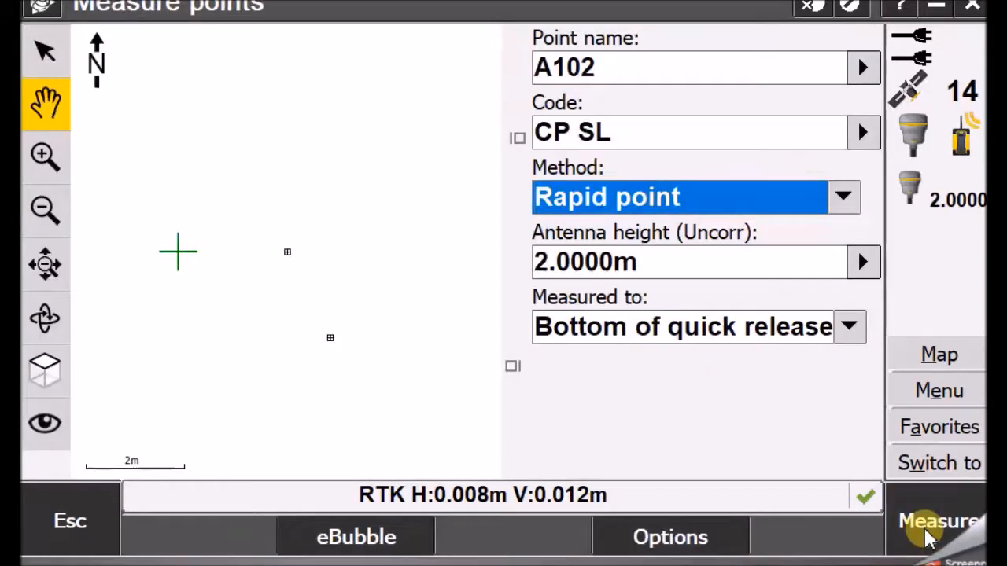
{"action": "left_click", "coordinate": [926, 538]}
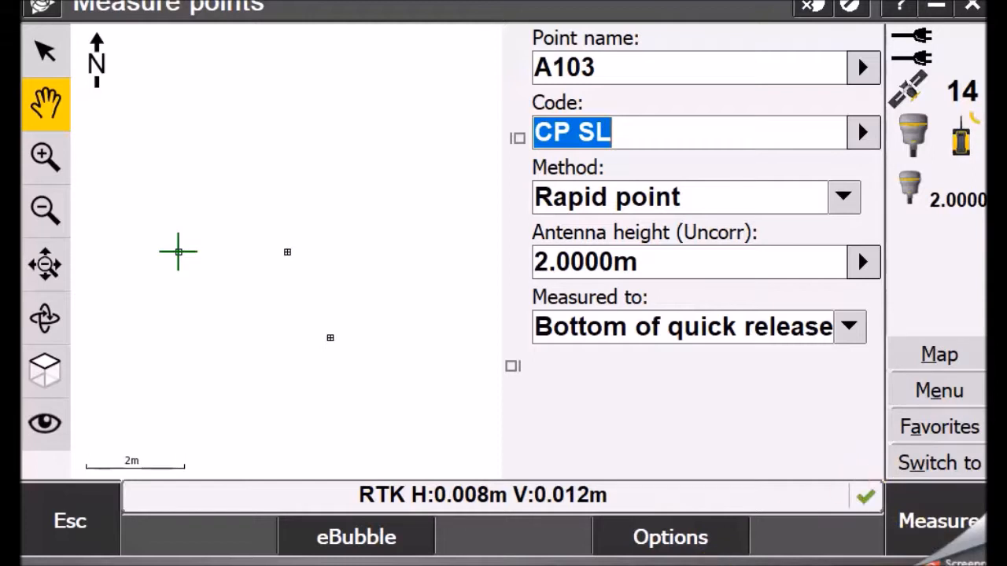
Remove SL from the code of A103, leaving only CP, and measure it as a rapid point
{"action": "left_click", "coordinate": [660, 132]}
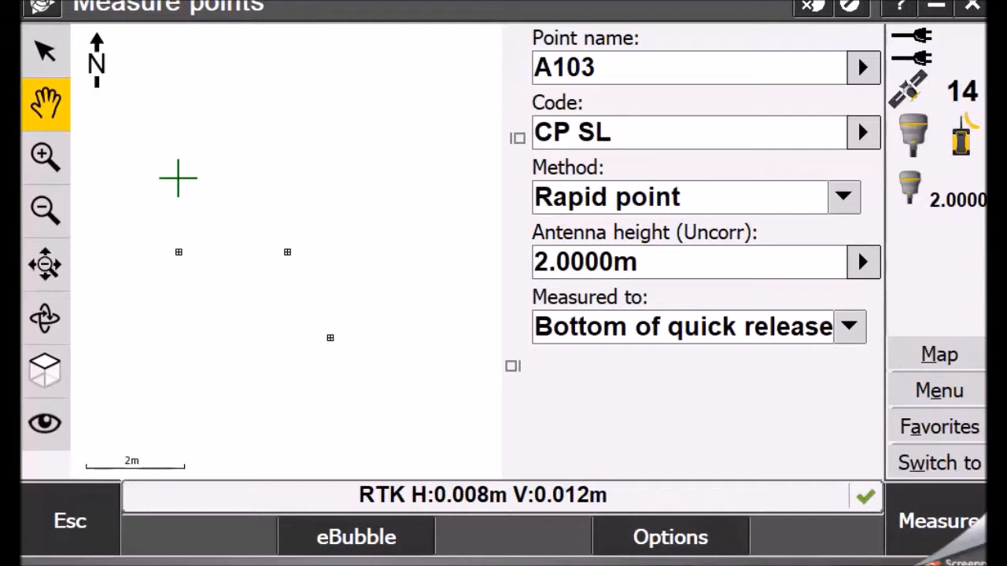
{"action": "left_click", "coordinate": [953, 531]}
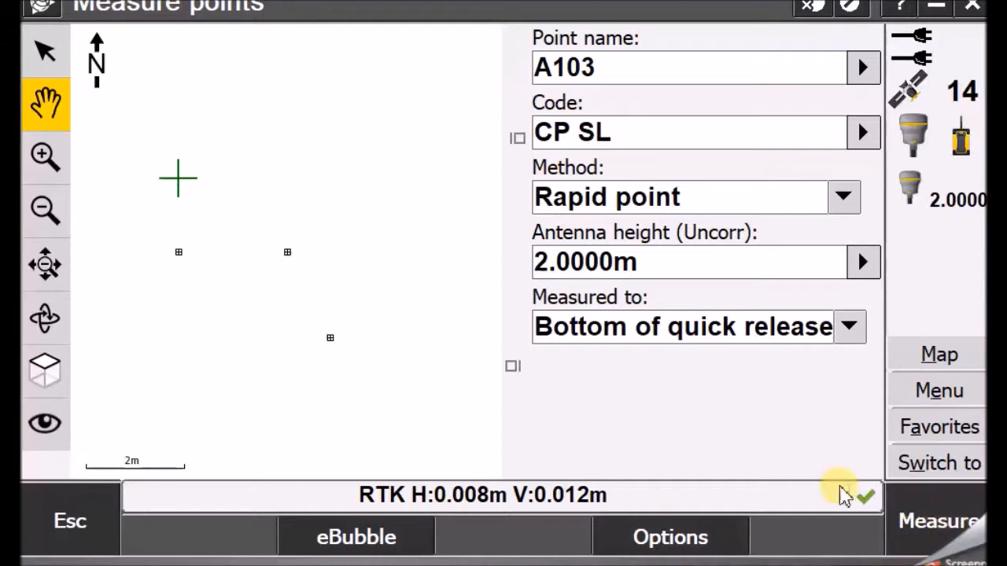
{"action": "double_click", "coordinate": [589, 146]}
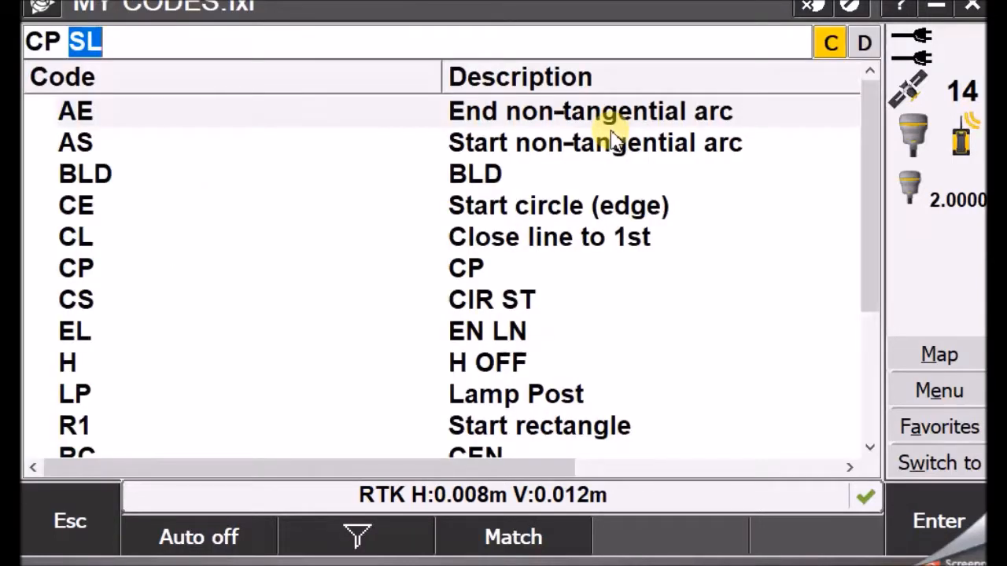
{"action": "key", "text": "BackSpace"}
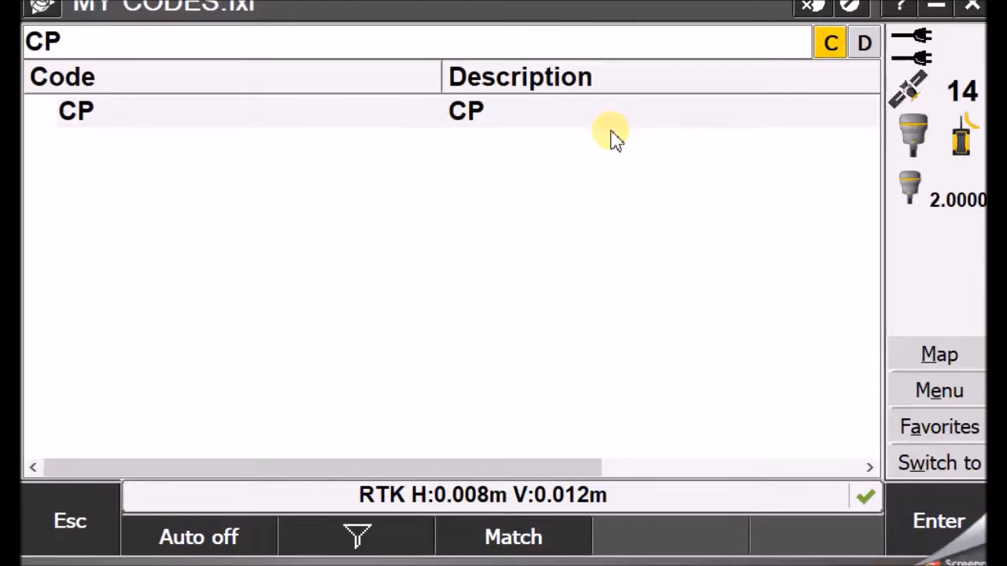
{"action": "left_click", "coordinate": [921, 525]}
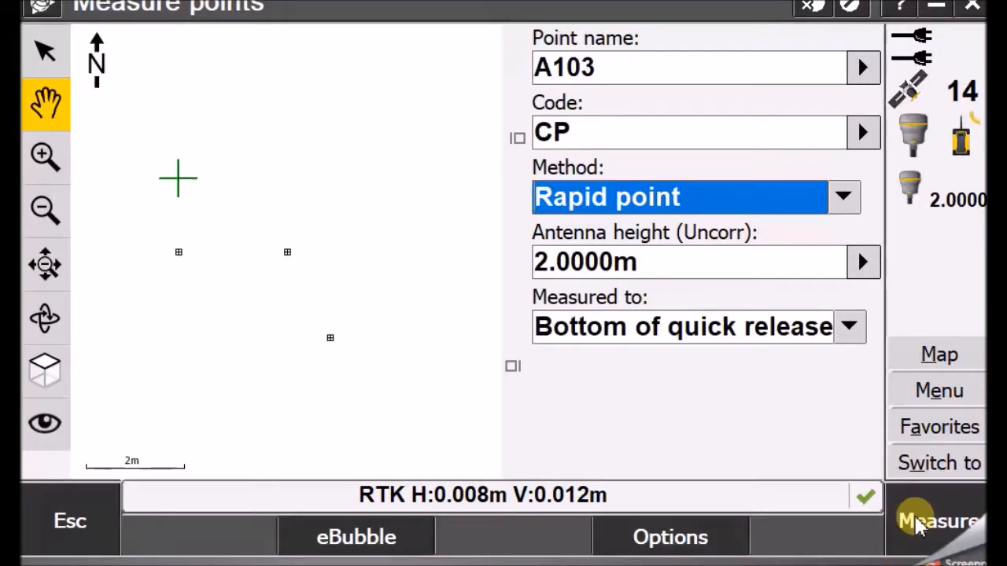
{"action": "left_click", "coordinate": [916, 525]}
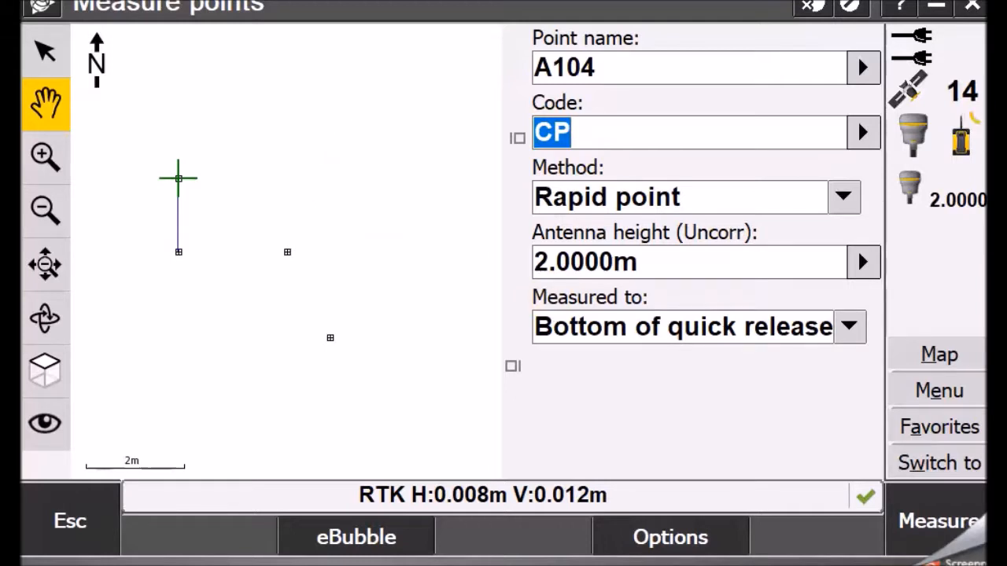
Measure A104 and A105 as rapid points with the code CP to continue the line
{"action": "left_click", "coordinate": [592, 132]}
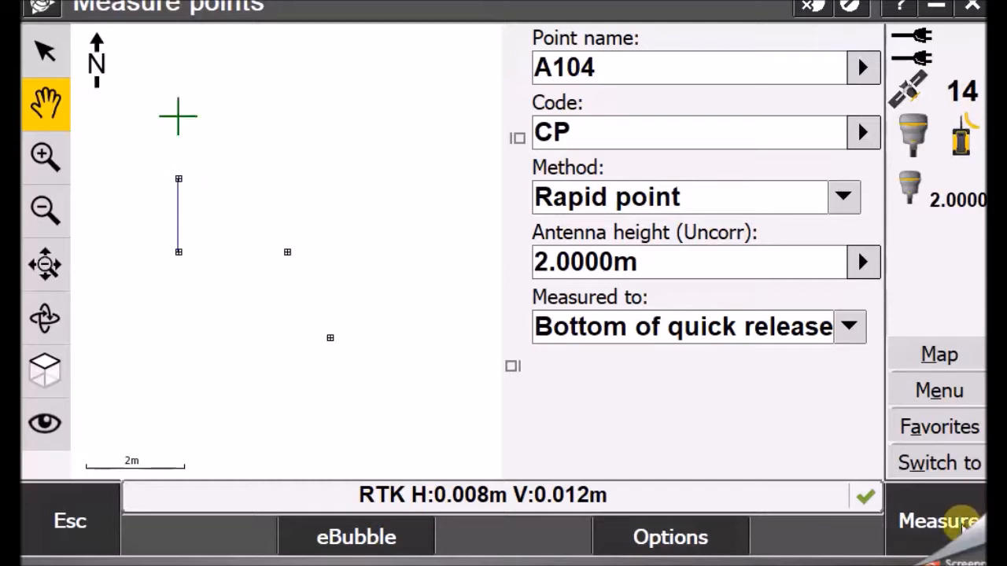
{"action": "left_click", "coordinate": [925, 529]}
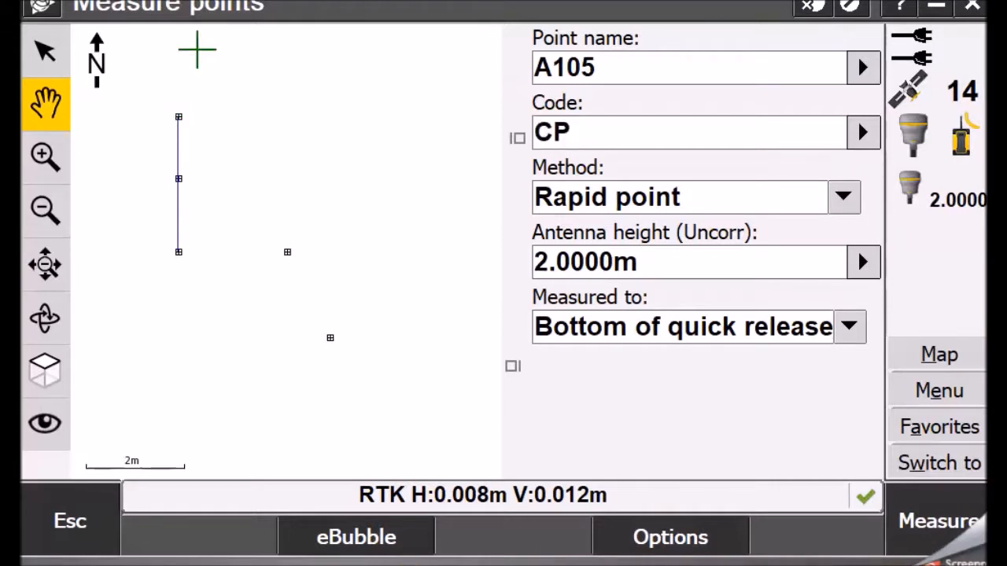
{"action": "left_click", "coordinate": [961, 525]}
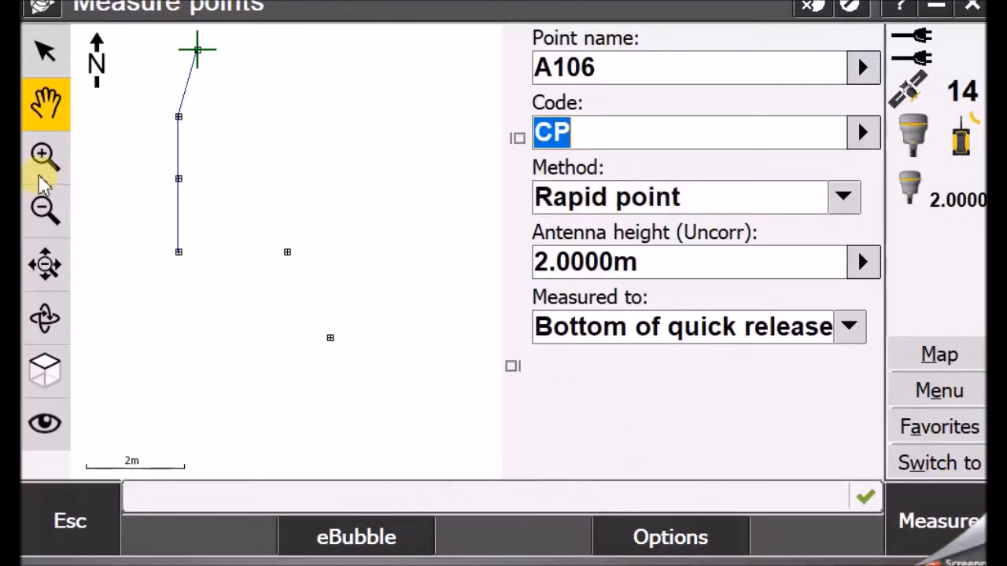
Add the end-line code EL after CP for A106 and measure it as the last point of the line
{"action": "left_click_drag", "start_coordinate": [241, 141], "coordinate": [225, 299]}
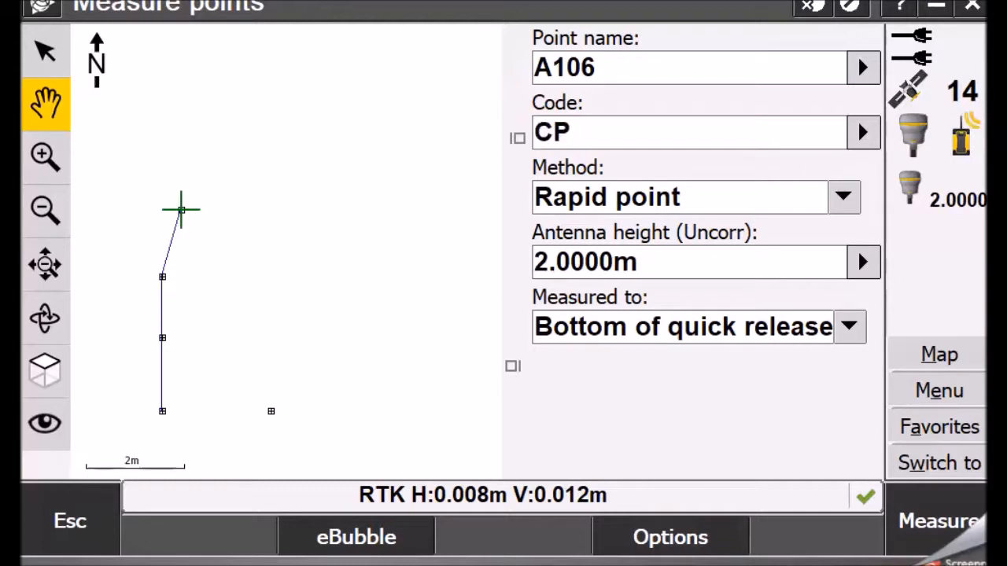
{"action": "left_click", "coordinate": [666, 135]}
{"action": "left_click", "coordinate": [174, 34]}
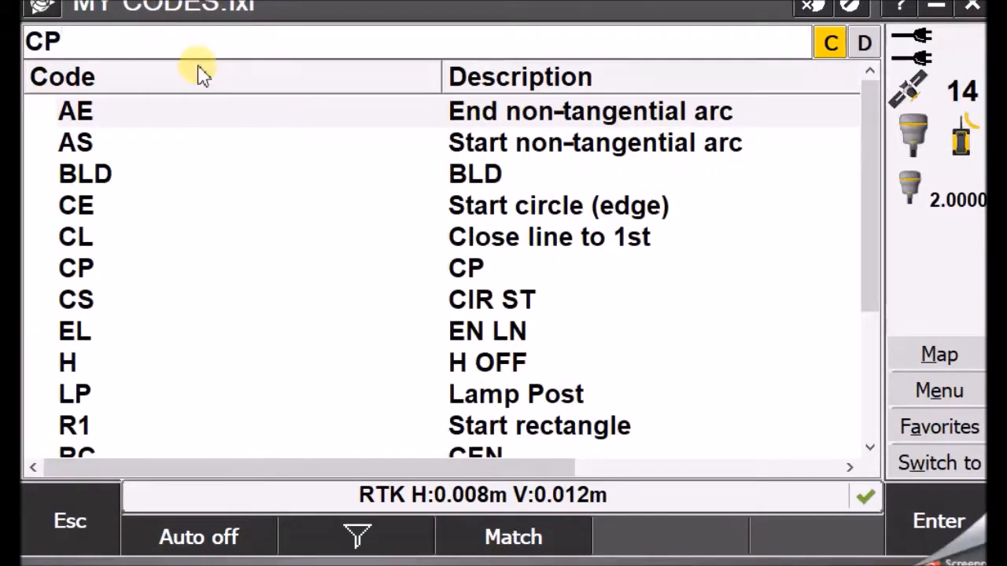
{"action": "left_click", "coordinate": [469, 329]}
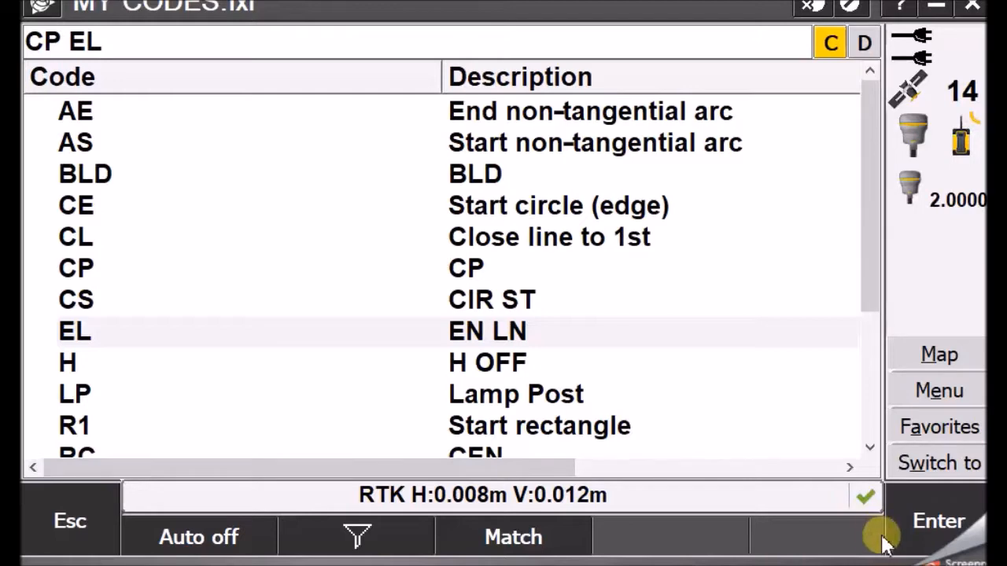
{"action": "left_click", "coordinate": [944, 526]}
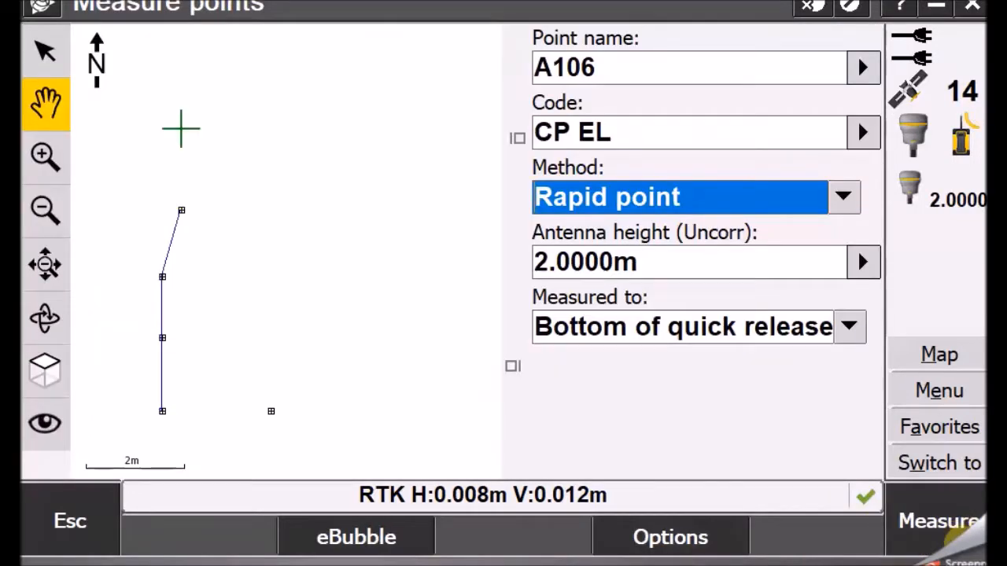
{"action": "left_click", "coordinate": [940, 522]}
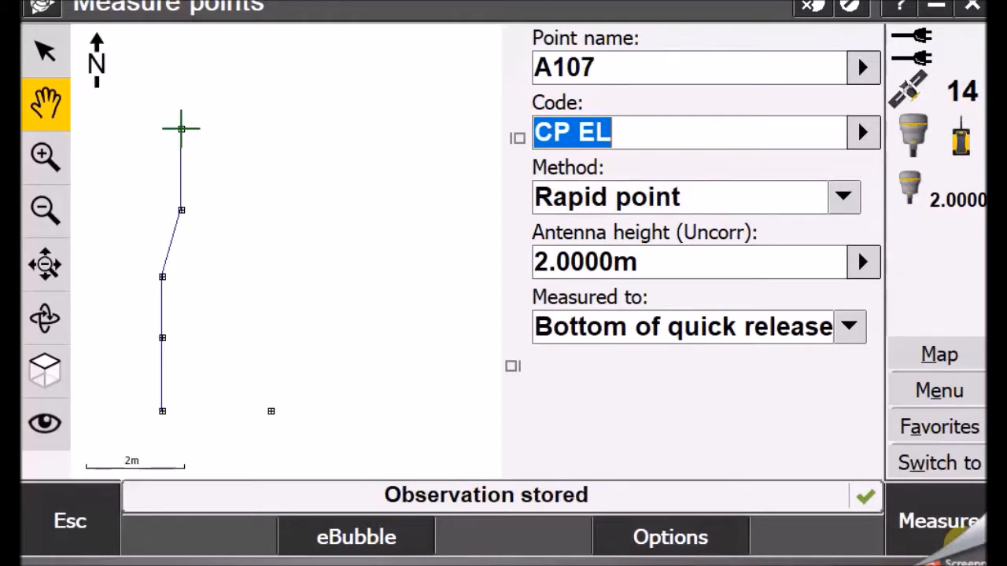
Replace EL with the start-line code SL after CP for A107 and measure it as a rapid point to begin a new line
{"action": "left_click", "coordinate": [676, 132]}
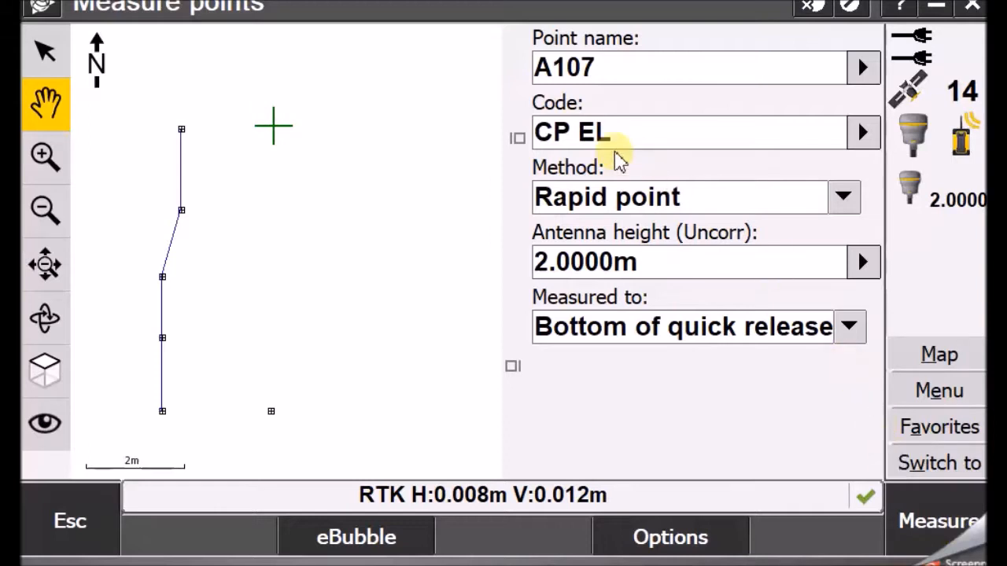
{"action": "left_click", "coordinate": [595, 138]}
{"action": "left_click", "coordinate": [84, 41]}
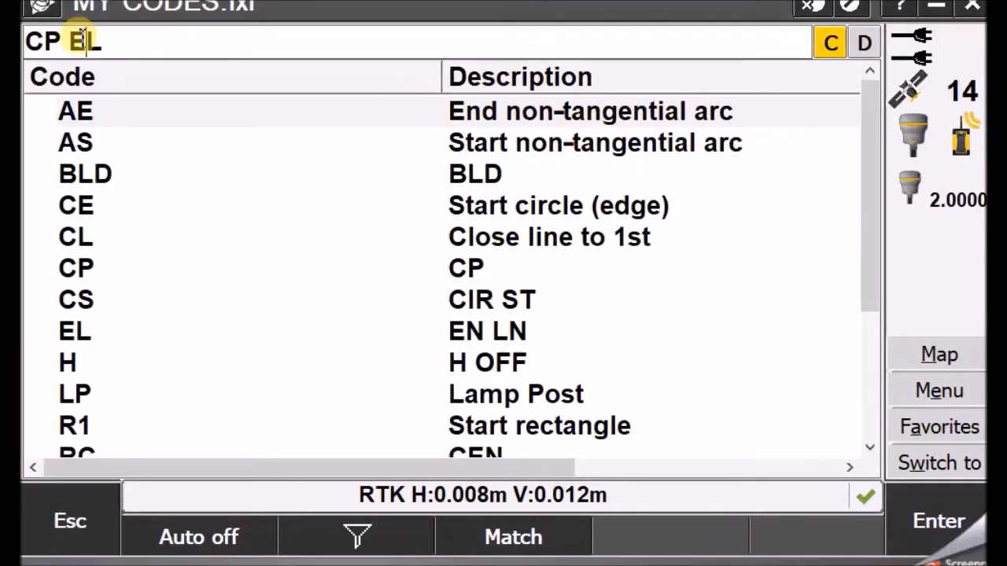
{"action": "left_click_drag", "start_coordinate": [72, 42], "coordinate": [135, 43]}
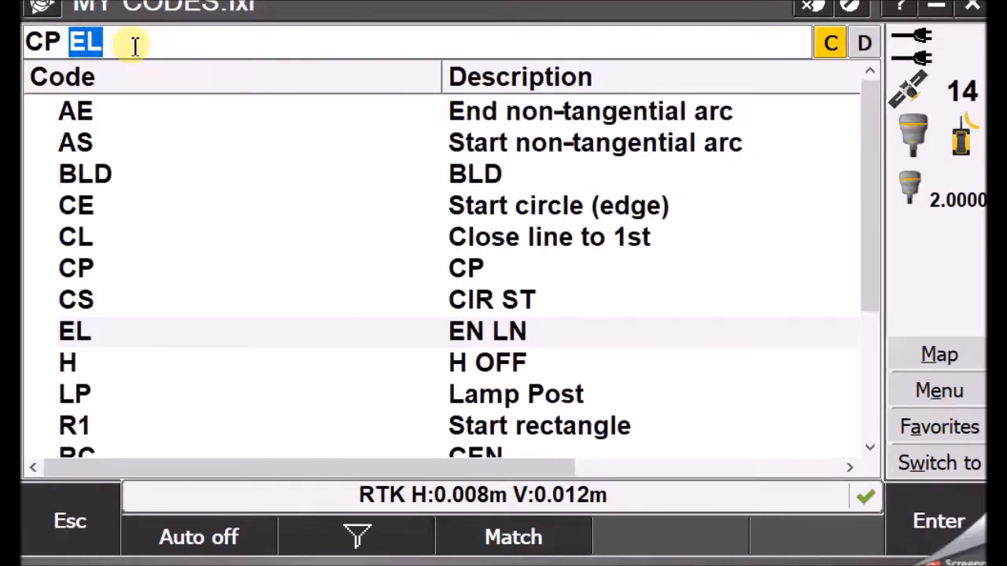
{"action": "key", "text": "BackSpace"}
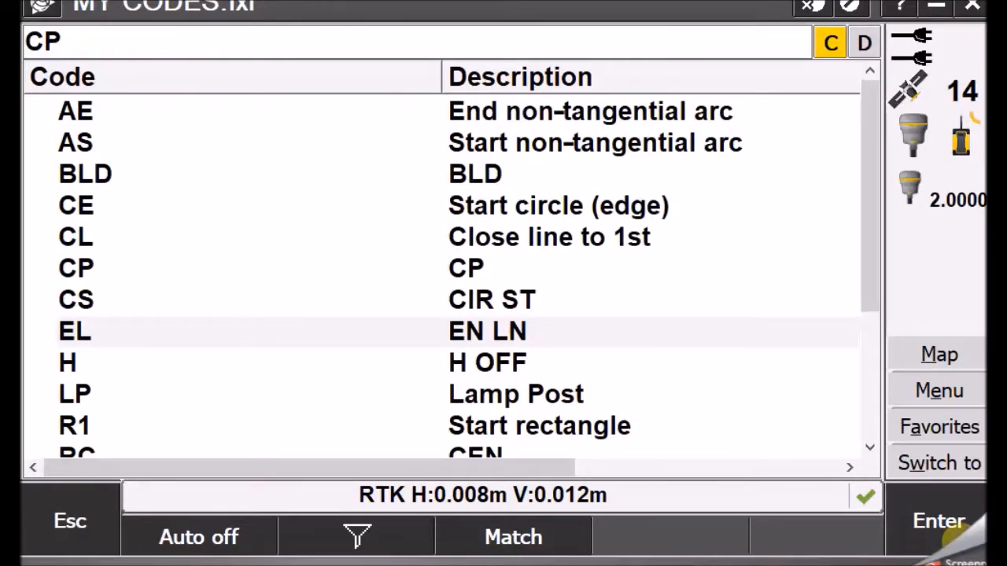
{"action": "type", "text": "SL"}
{"action": "left_click", "coordinate": [944, 522]}
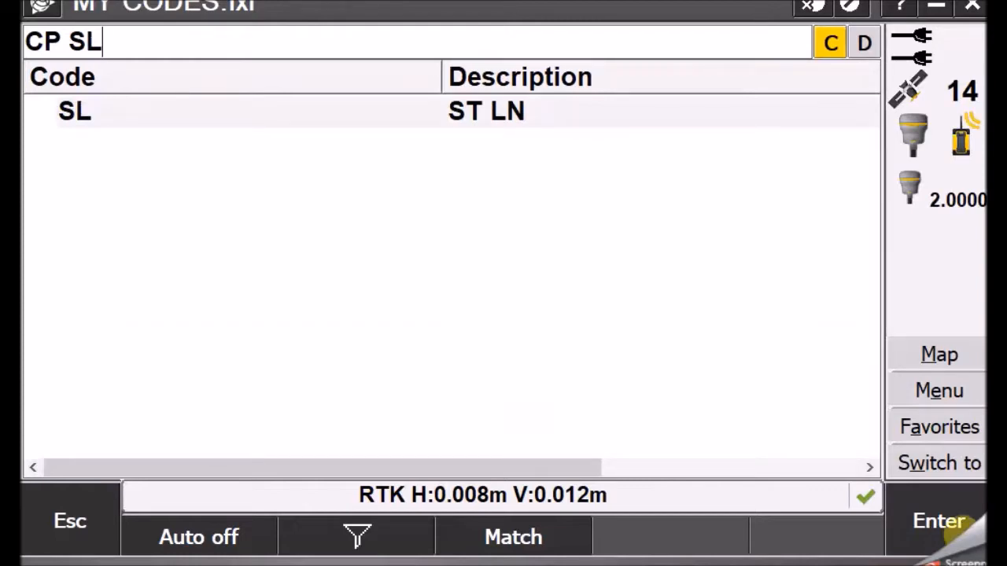
{"action": "left_click", "coordinate": [940, 521]}
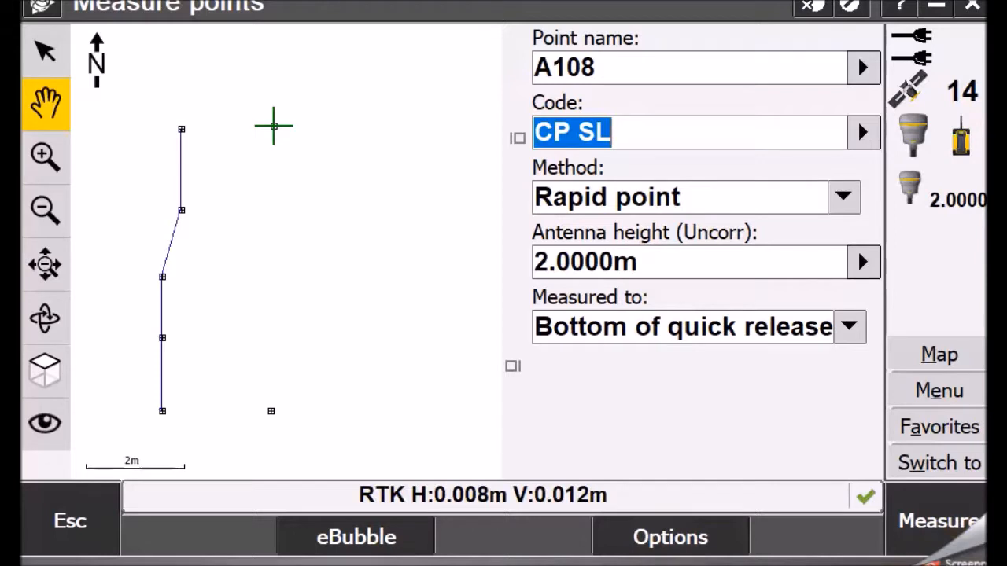
Remove SL from the code of A108, leaving only CP, and measure it as a rapid point
{"action": "left_click", "coordinate": [668, 132]}
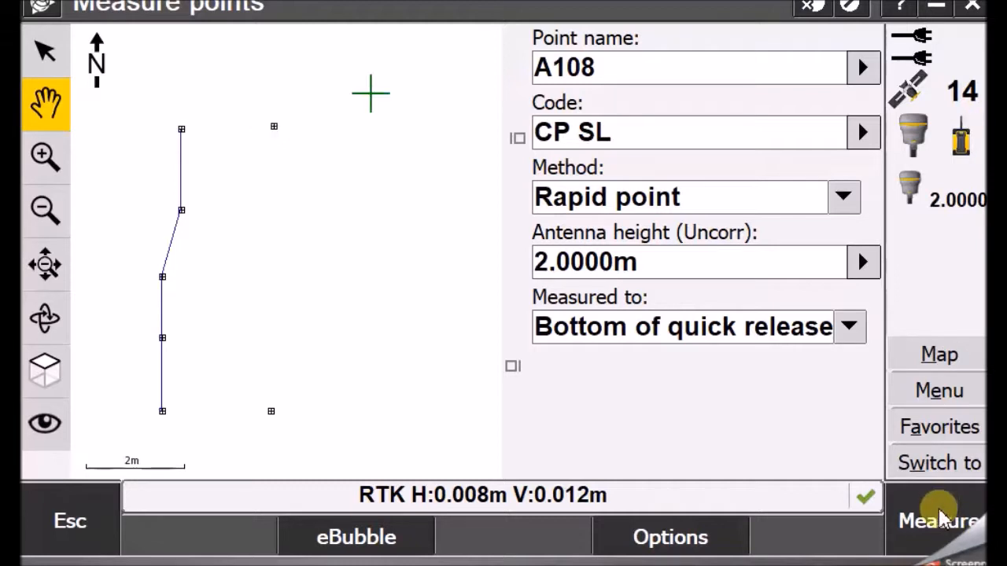
{"action": "left_click", "coordinate": [577, 130]}
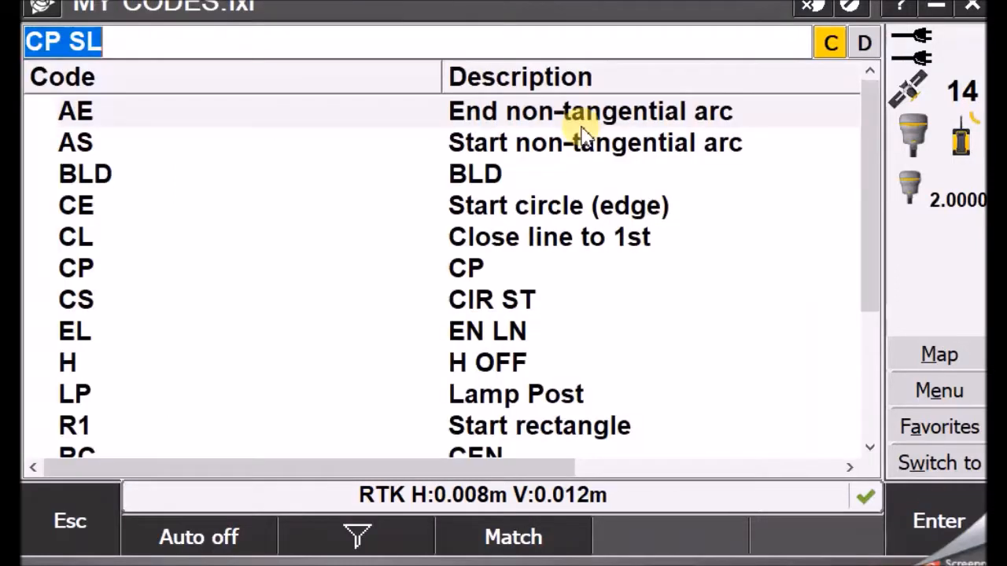
{"action": "left_click", "coordinate": [120, 42]}
{"action": "key", "text": "BackSpace"}
{"action": "key", "text": "BackSpace"}
{"action": "key", "text": "BackSpace"}
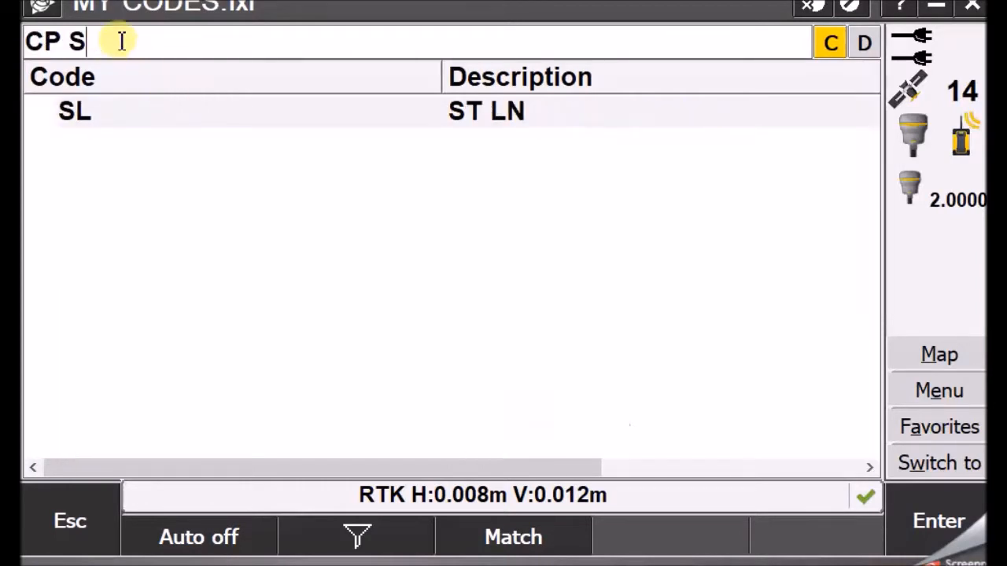
{"action": "left_click", "coordinate": [930, 529]}
{"action": "left_click", "coordinate": [934, 523]}
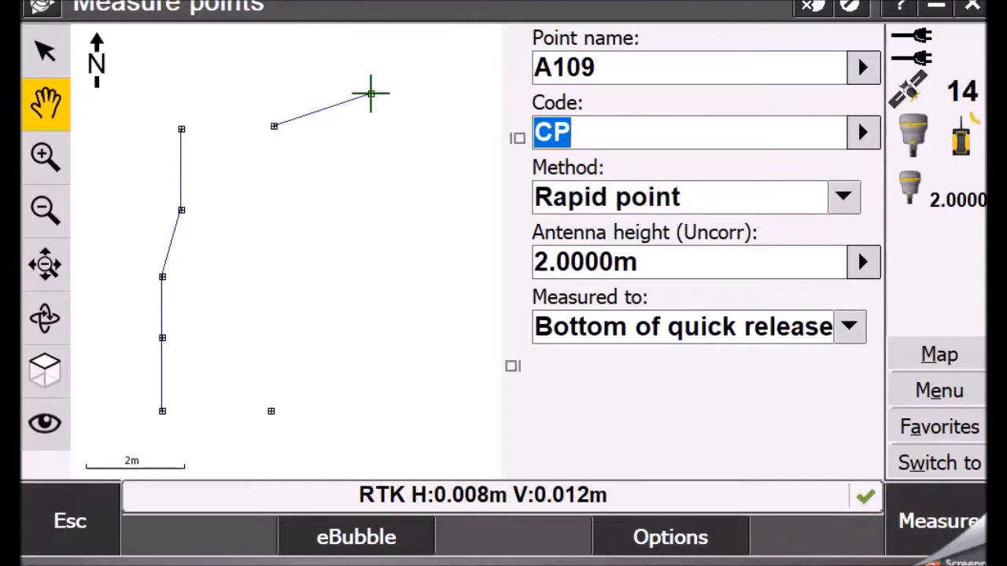
Add the end-line code EL after CP for A109 and measure it as the last point of the second line
{"action": "left_click", "coordinate": [287, 564]}
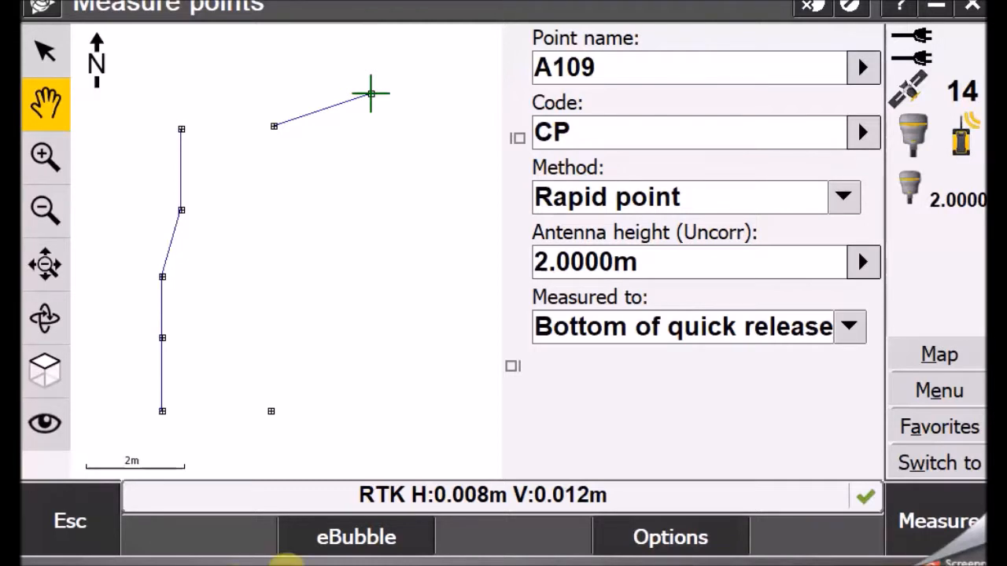
{"action": "left_click", "coordinate": [629, 142]}
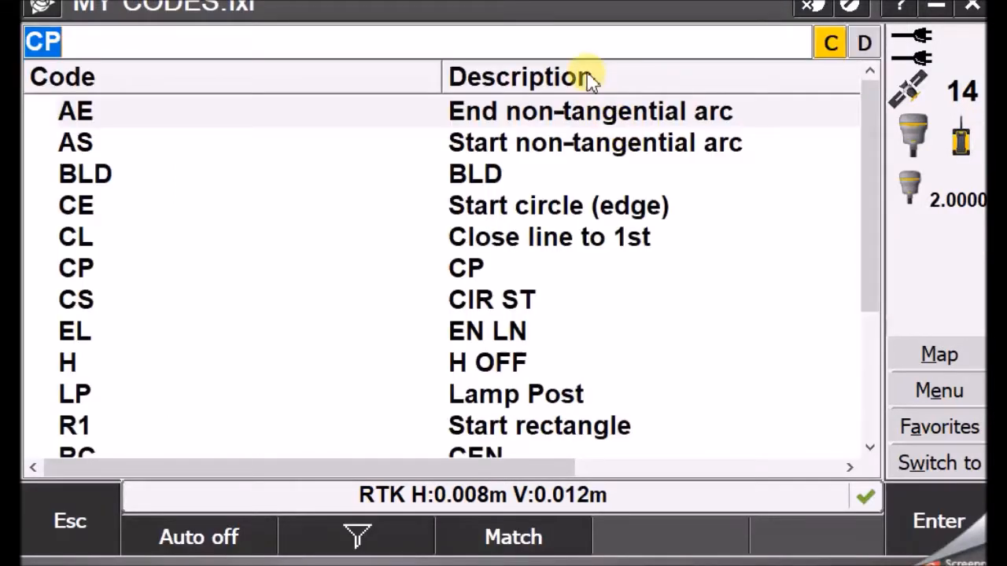
{"action": "left_click", "coordinate": [596, 47]}
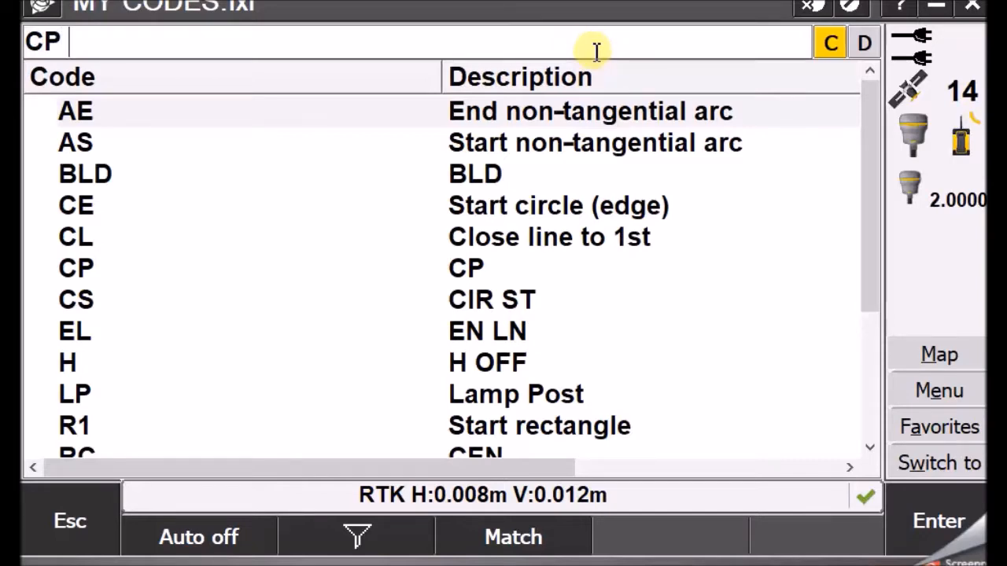
{"action": "type", "text": "EL"}
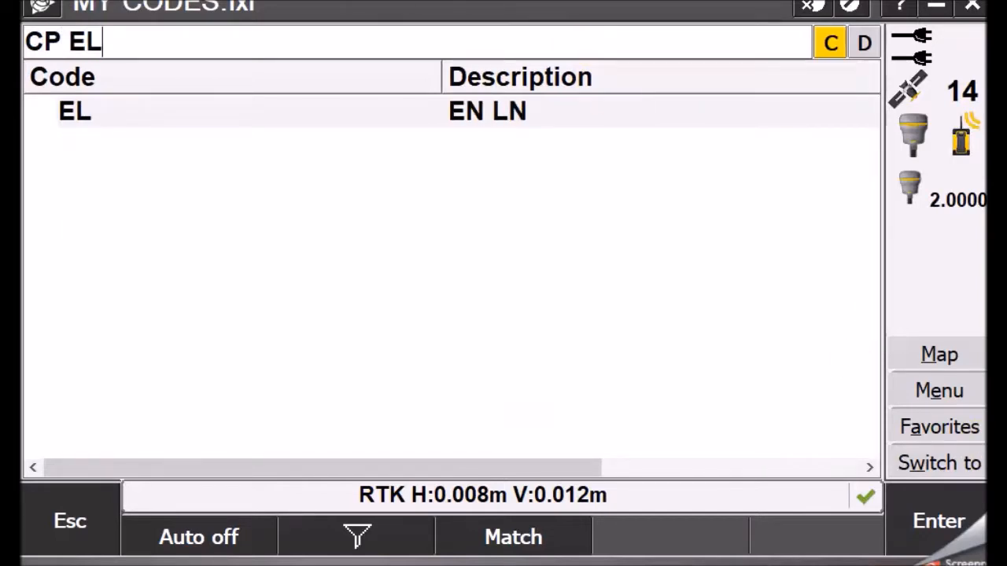
{"action": "left_click", "coordinate": [948, 527]}
{"action": "left_click", "coordinate": [948, 527]}
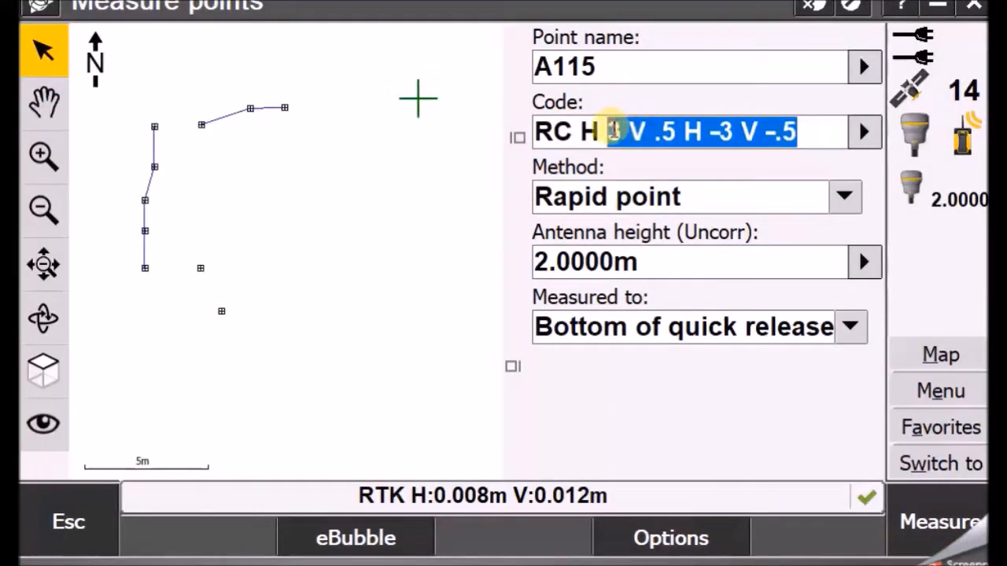
Replace everything after RC in the code of A115 with SL and the first offset pair, H 3 V .05
{"action": "left_click", "coordinate": [573, 129]}
{"action": "key", "text": "BackSpace"}
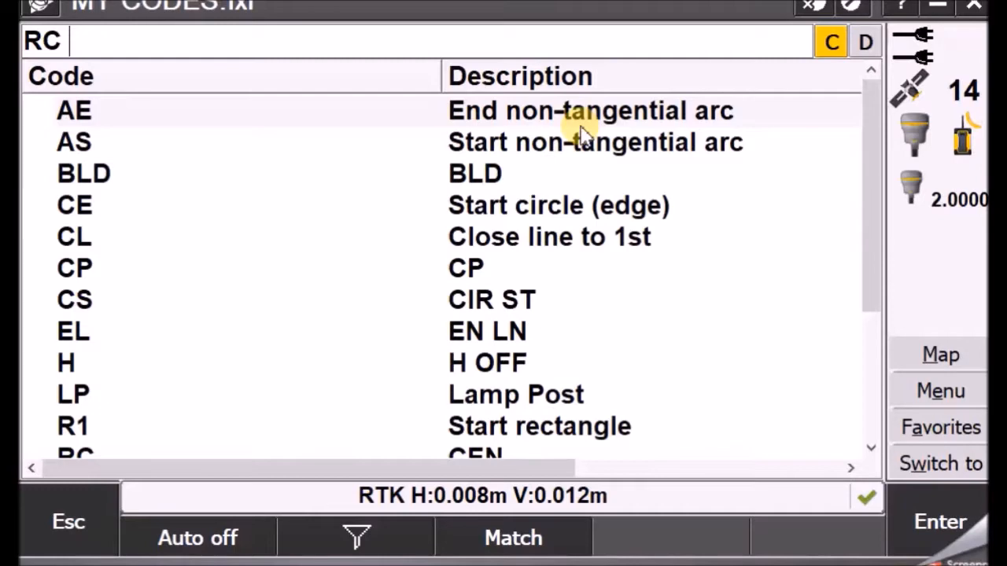
{"action": "key", "text": "BackSpace"}
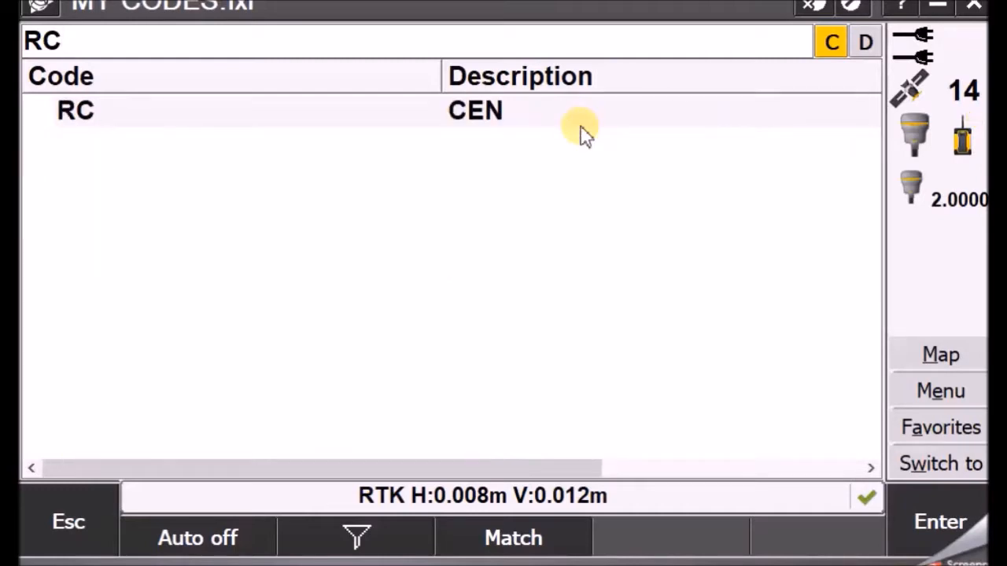
{"action": "type", "text": "SL"}
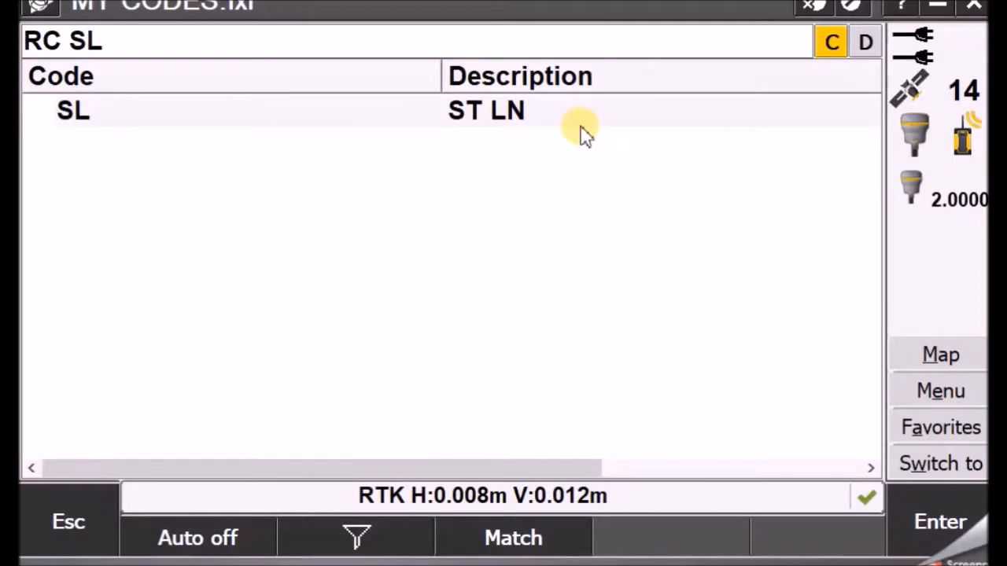
{"action": "type", "text": " H"}
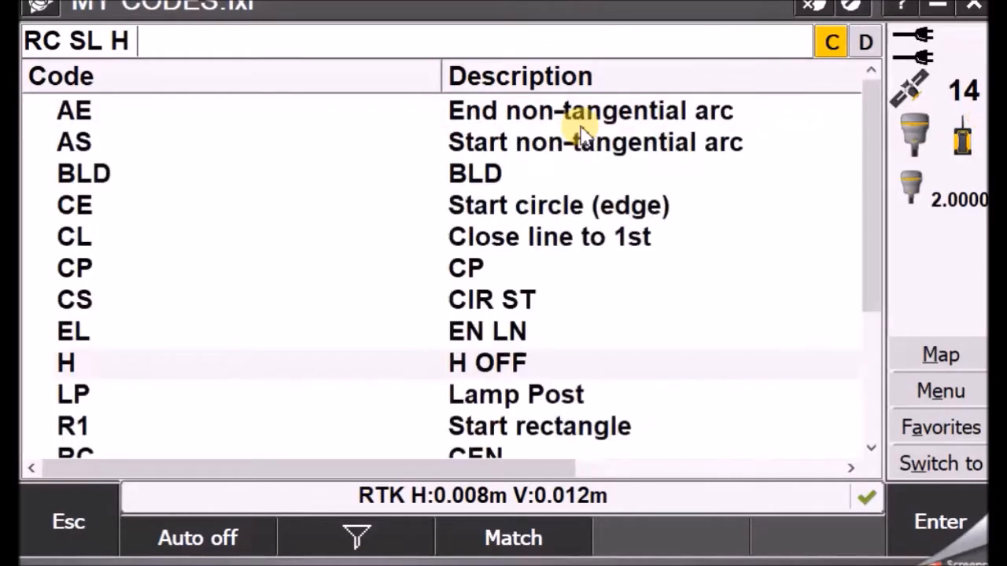
{"action": "type", "text": " 3 "}
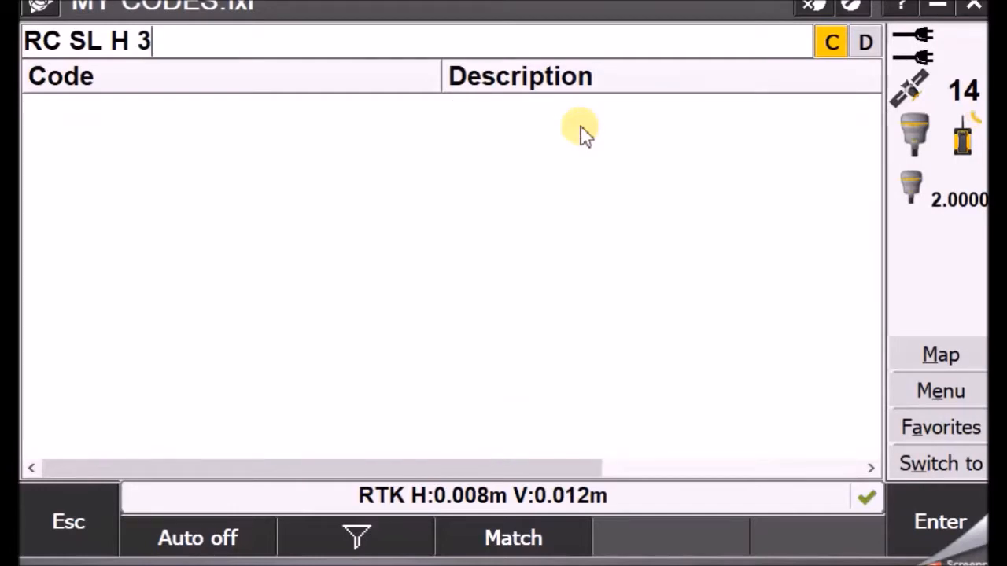
{"action": "type", "text": "V"}
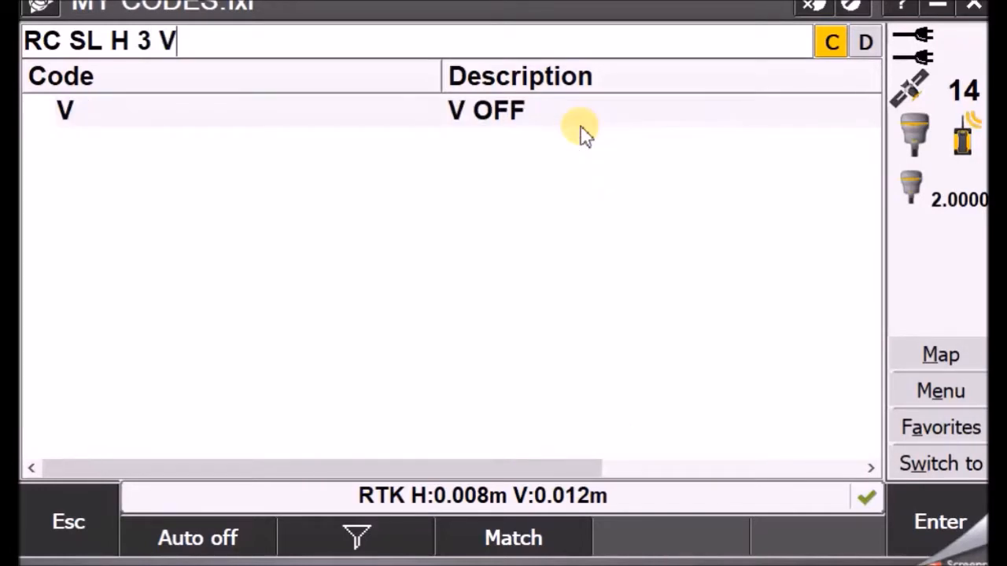
{"action": "type", "text": "5"}
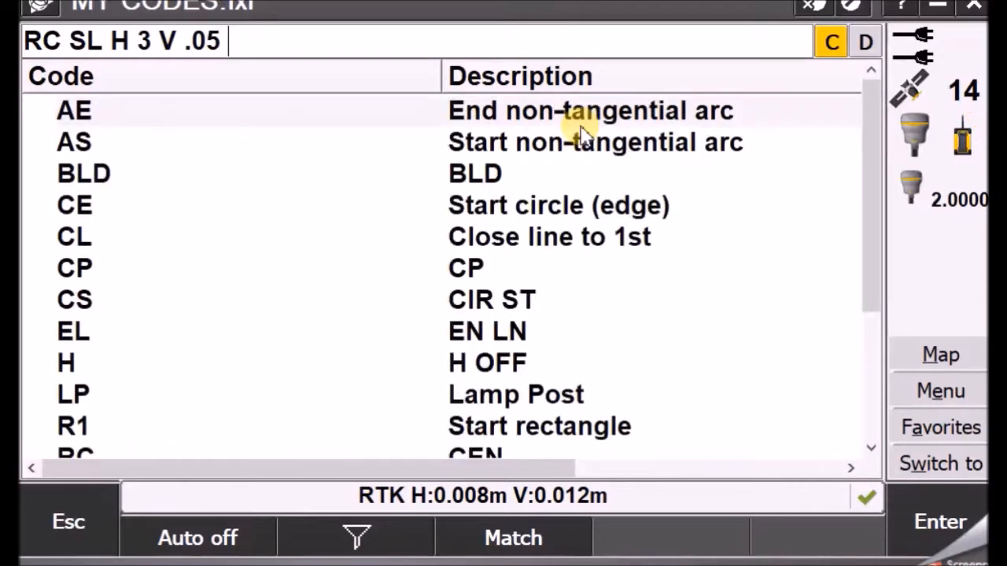
Append the opposite offset pair H -3 V -.5 to the code of A115 and measure it as a rapid point
{"action": "type", "text": " H"}
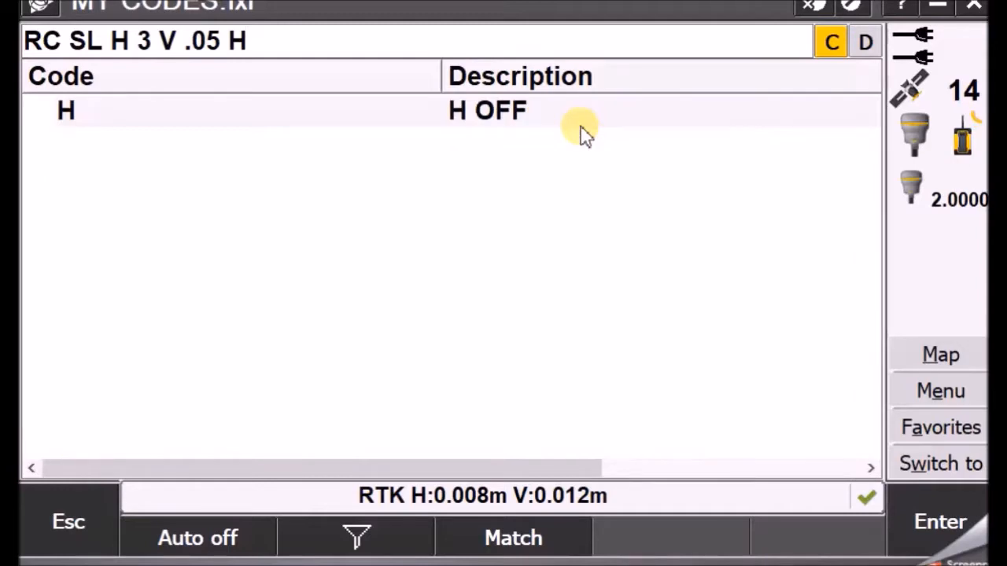
{"action": "type", "text": " -"}
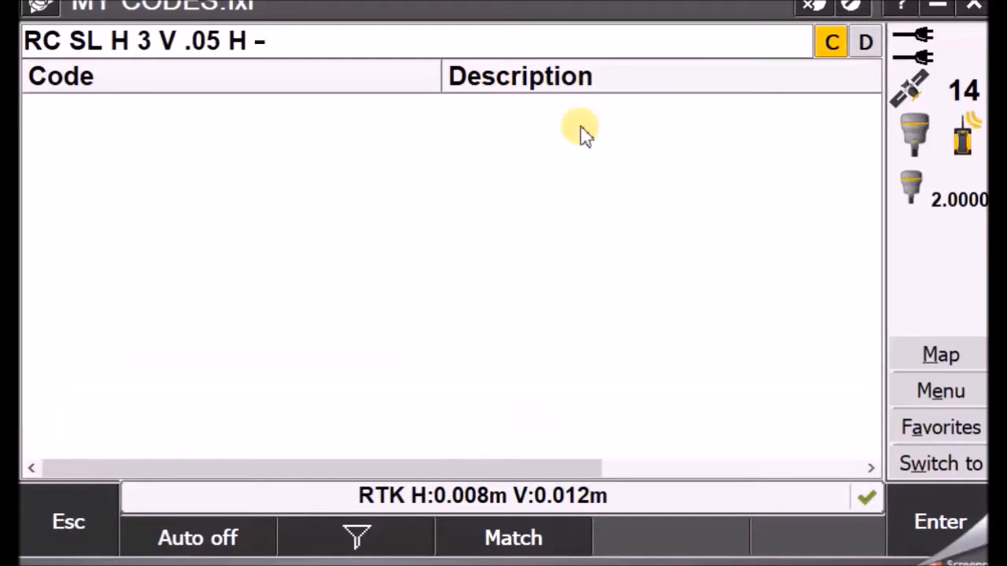
{"action": "type", "text": "3 V "}
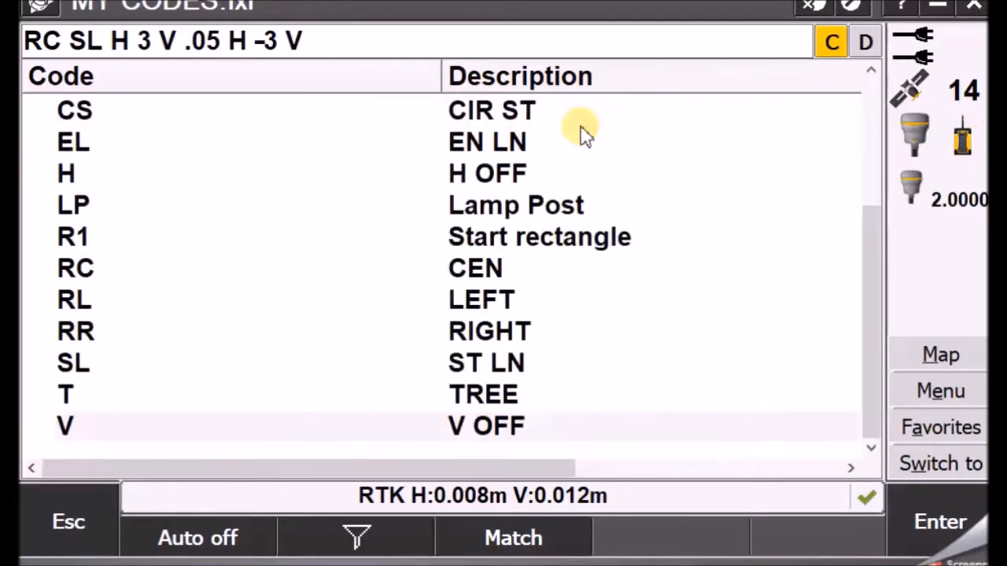
{"action": "type", "text": "-.5"}
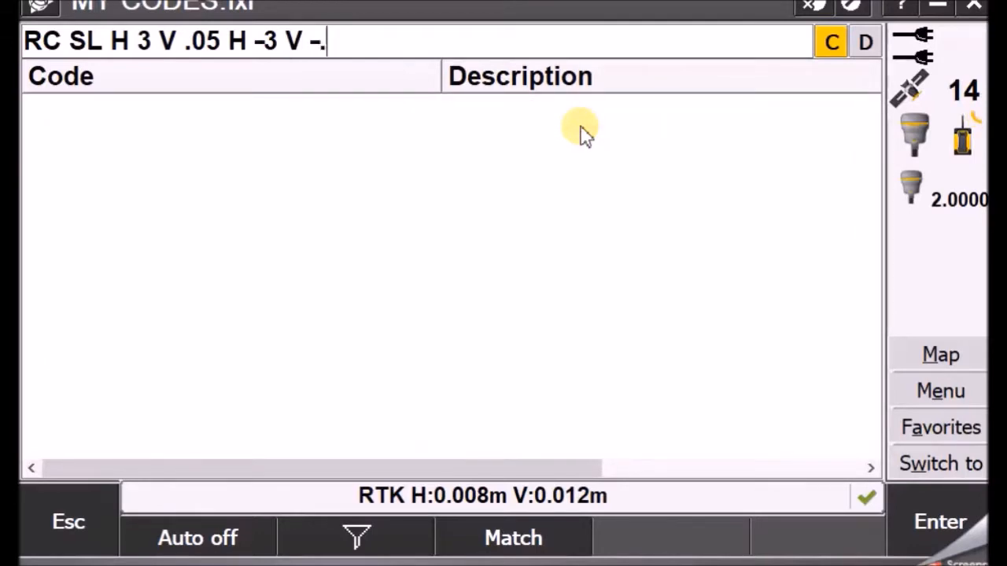
{"action": "left_click", "coordinate": [956, 523]}
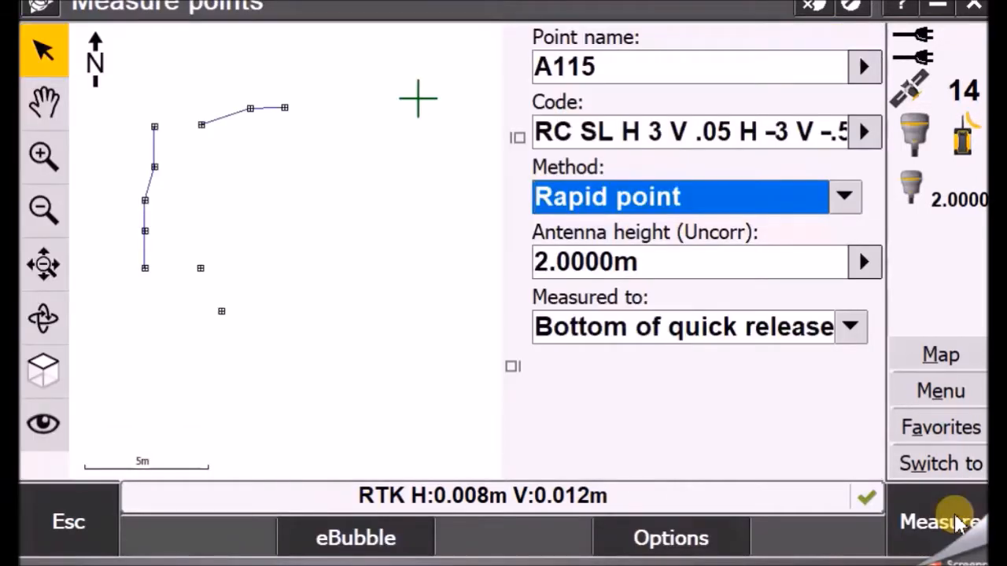
{"action": "left_click", "coordinate": [927, 515]}
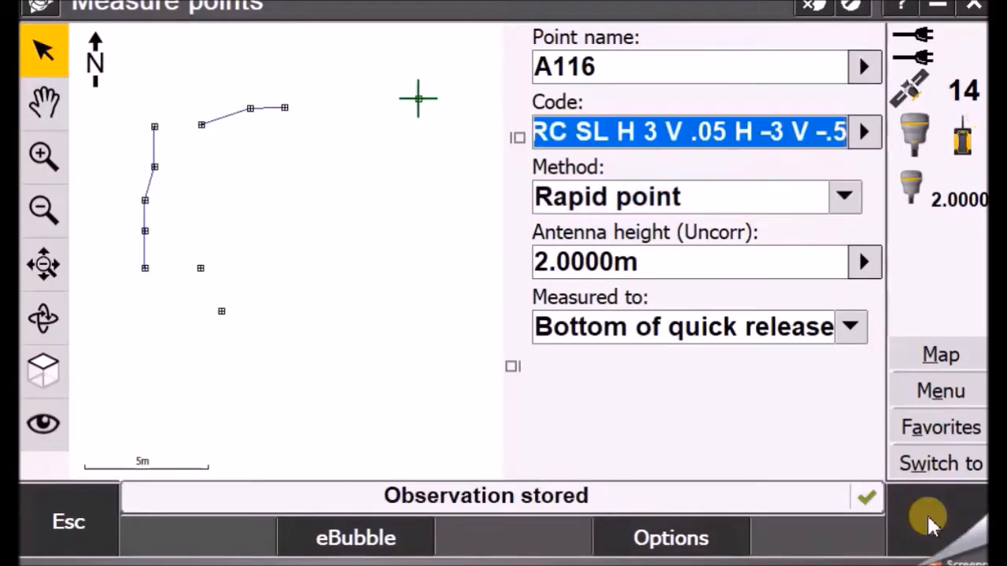
Remove SL from the code of A116, leaving RC H 3 V .05 H -3 V -.5, and measure it as a rapid point
{"action": "left_click", "coordinate": [584, 131]}
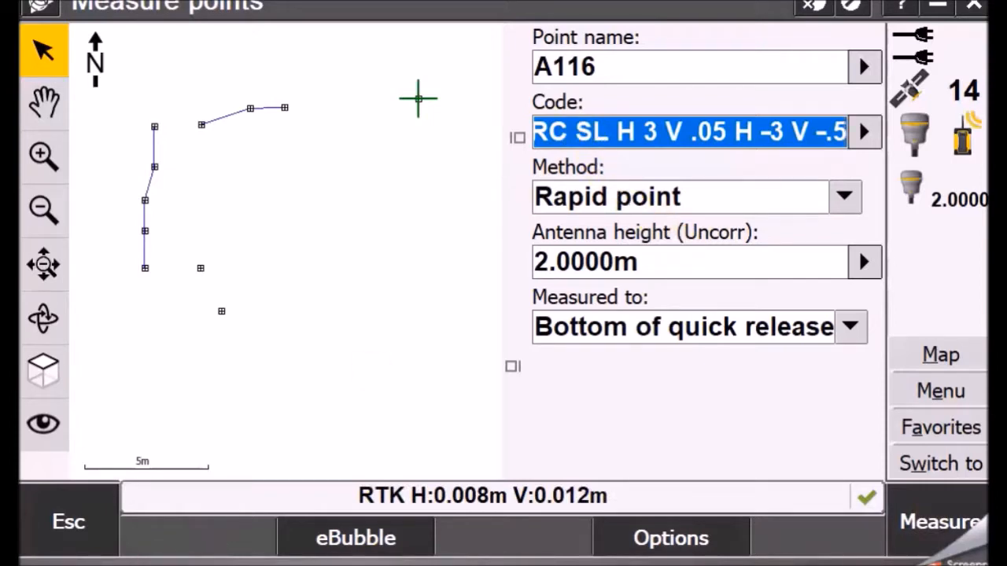
{"action": "key", "text": "Right"}
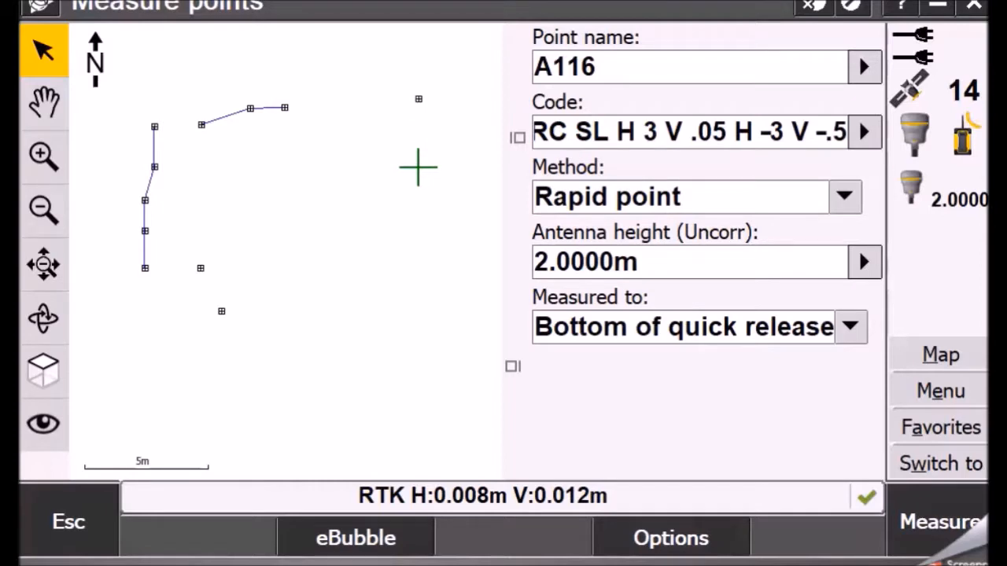
{"action": "left_click", "coordinate": [586, 118]}
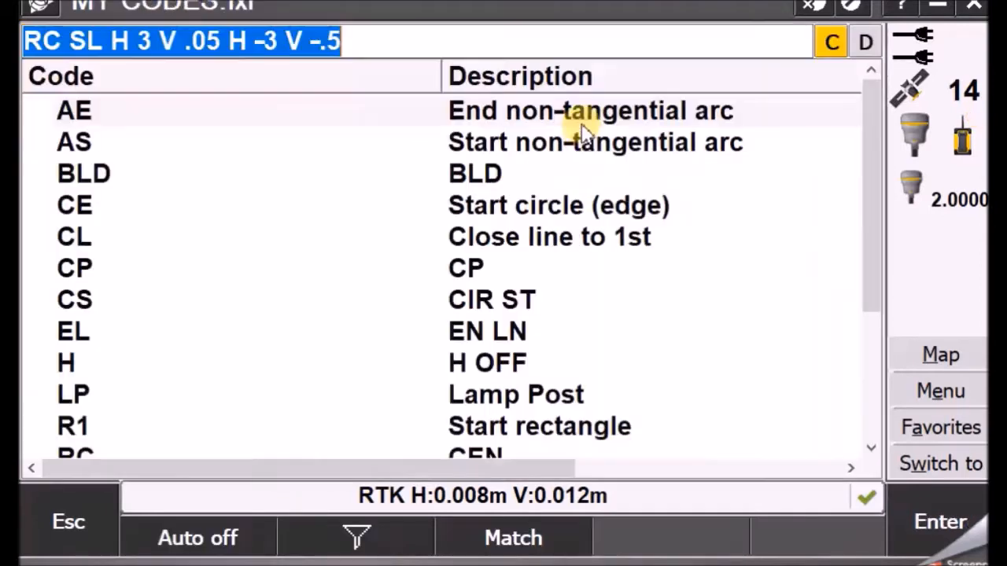
{"action": "left_click", "coordinate": [104, 42]}
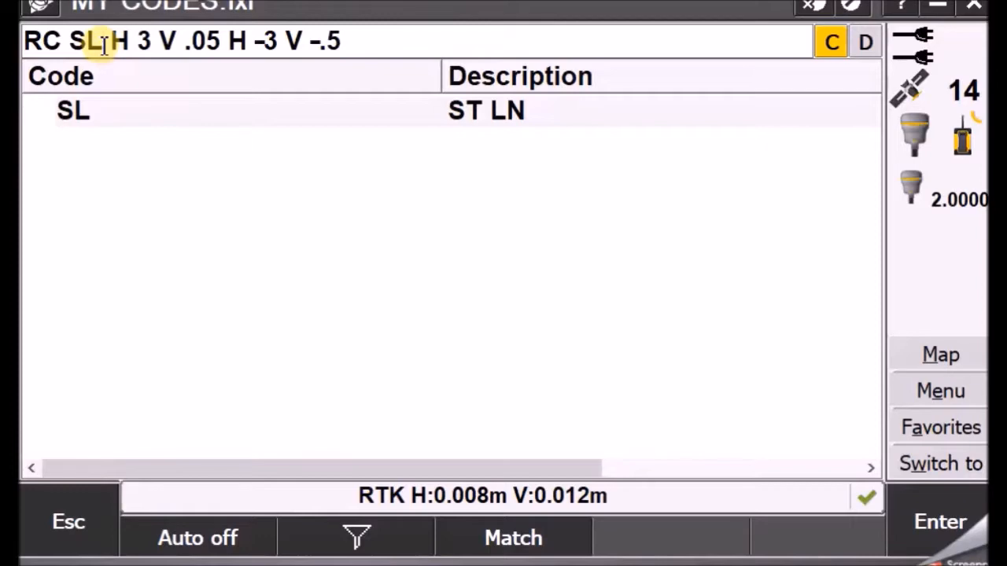
{"action": "key", "text": "BackSpace"}
{"action": "key", "text": "BackSpace"}
{"action": "key", "text": "BackSpace"}
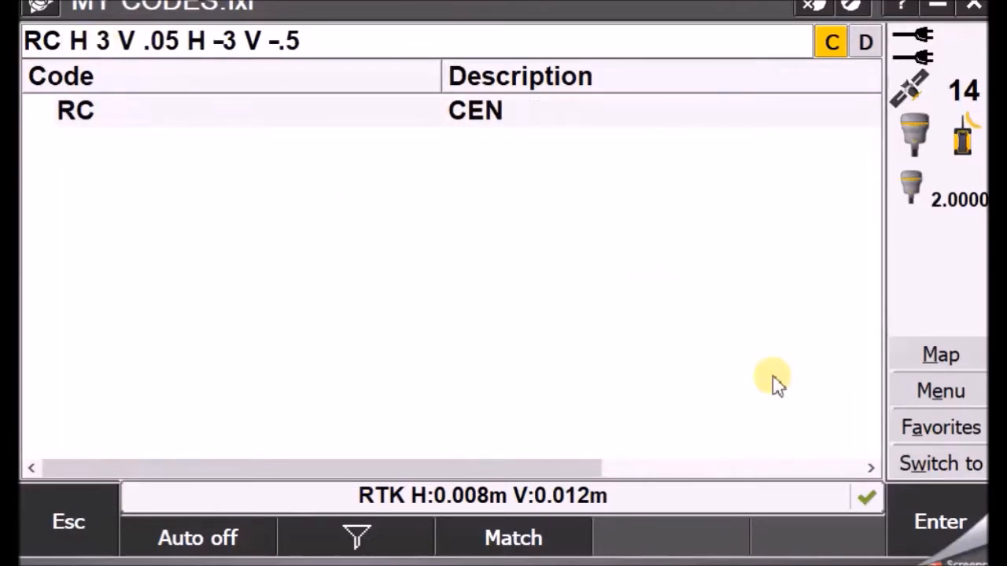
{"action": "left_click", "coordinate": [936, 523]}
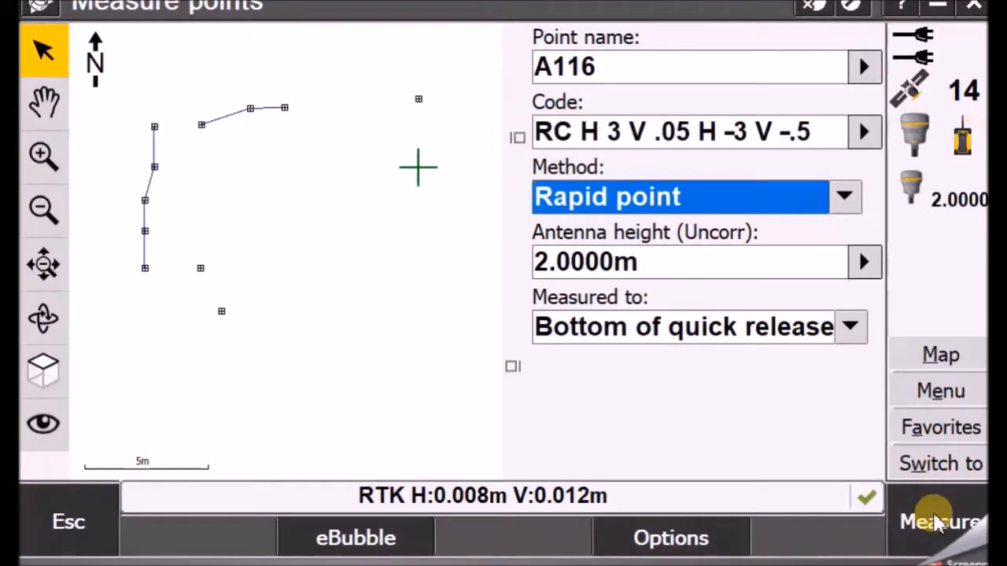
{"action": "left_click", "coordinate": [936, 523]}
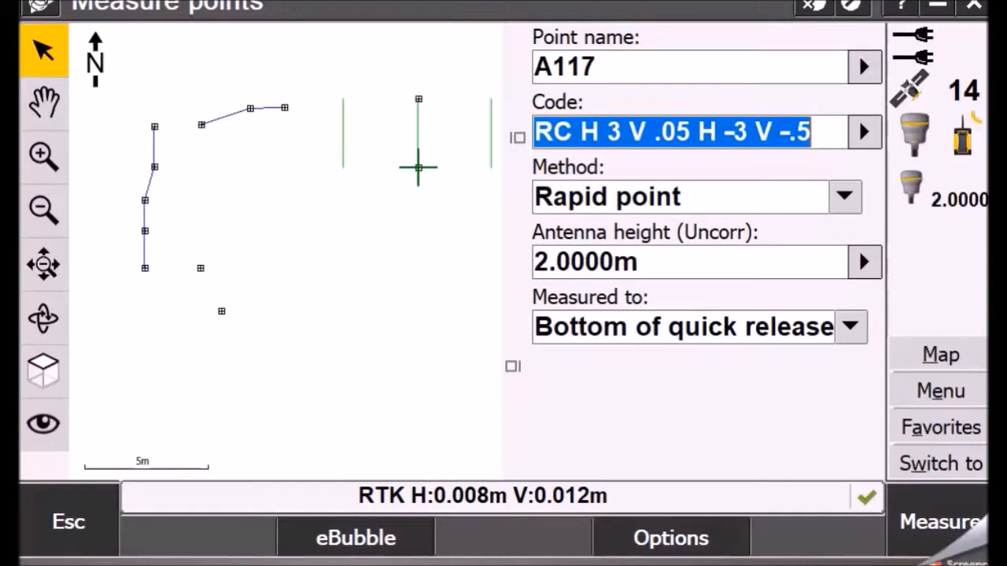
Measure A117 with the same RC offset code, and measure A118 with the end-line code EL inserted after RC to finish the centre line
{"action": "left_click", "coordinate": [797, 132]}
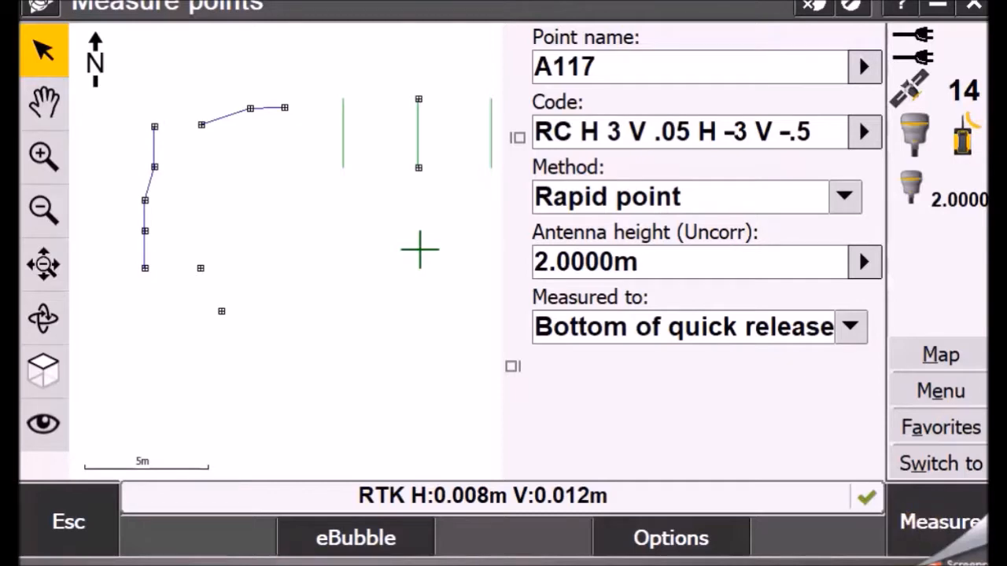
{"action": "left_click", "coordinate": [946, 529]}
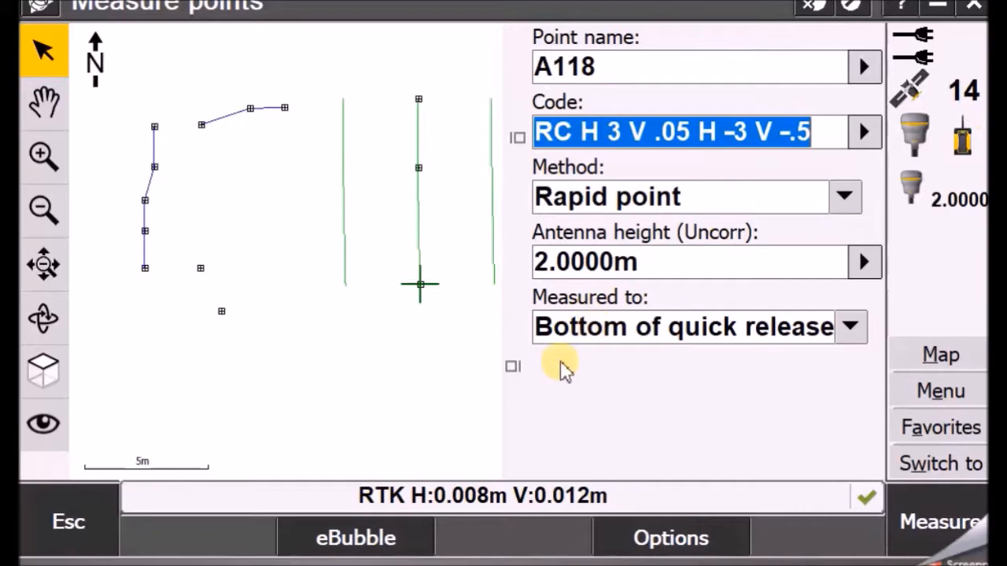
{"action": "left_click", "coordinate": [818, 132]}
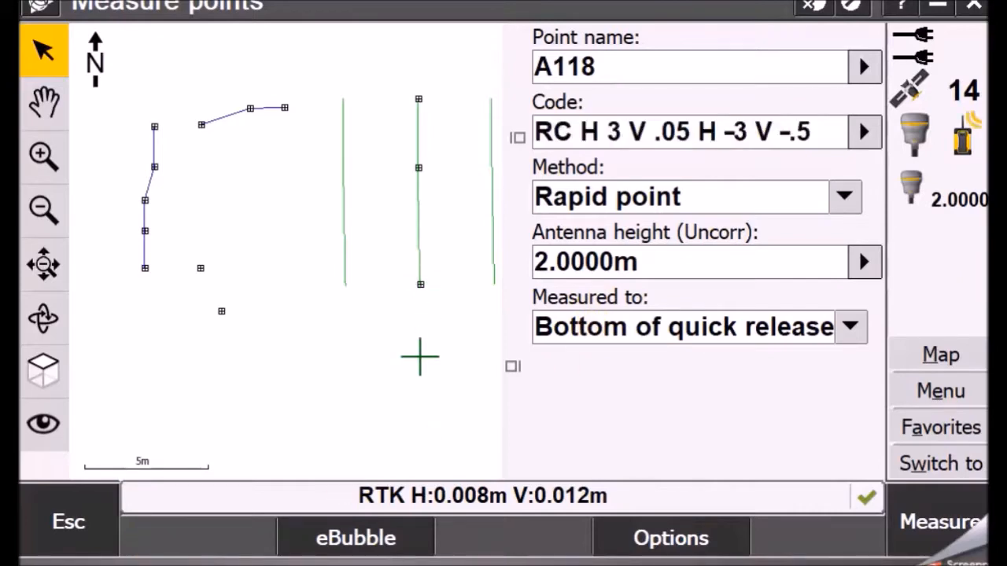
{"action": "left_click", "coordinate": [583, 134]}
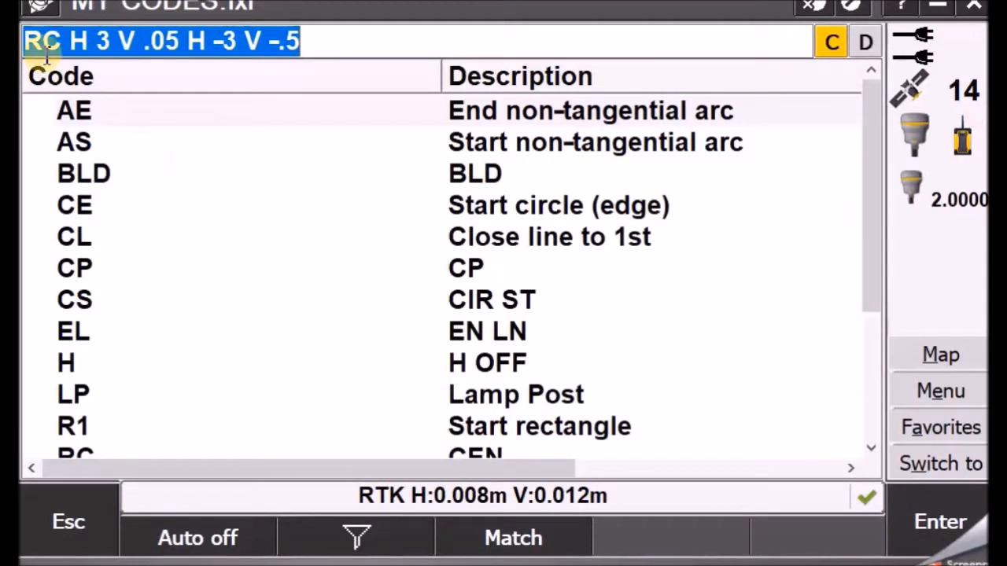
{"action": "left_click", "coordinate": [71, 46]}
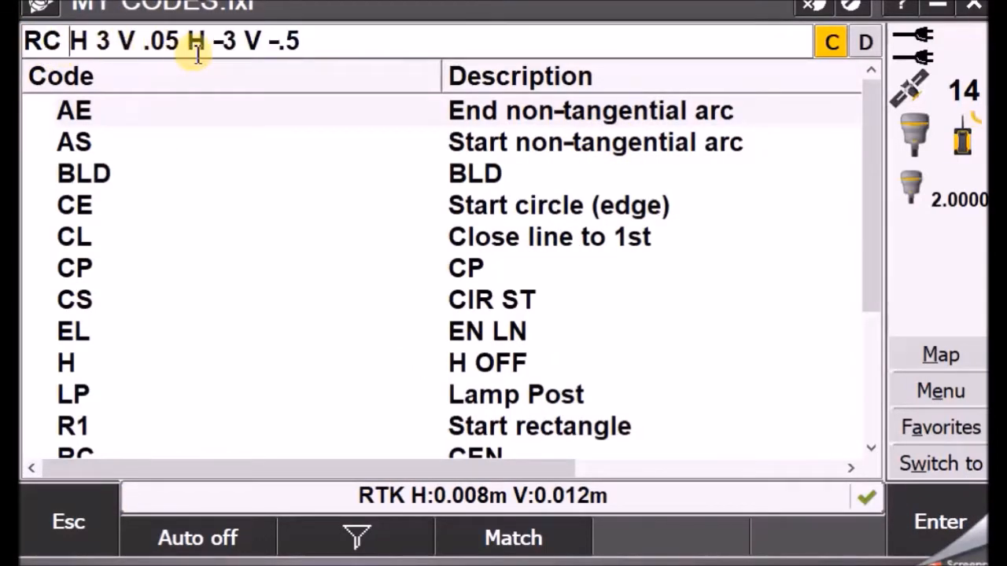
{"action": "type", "text": "EL"}
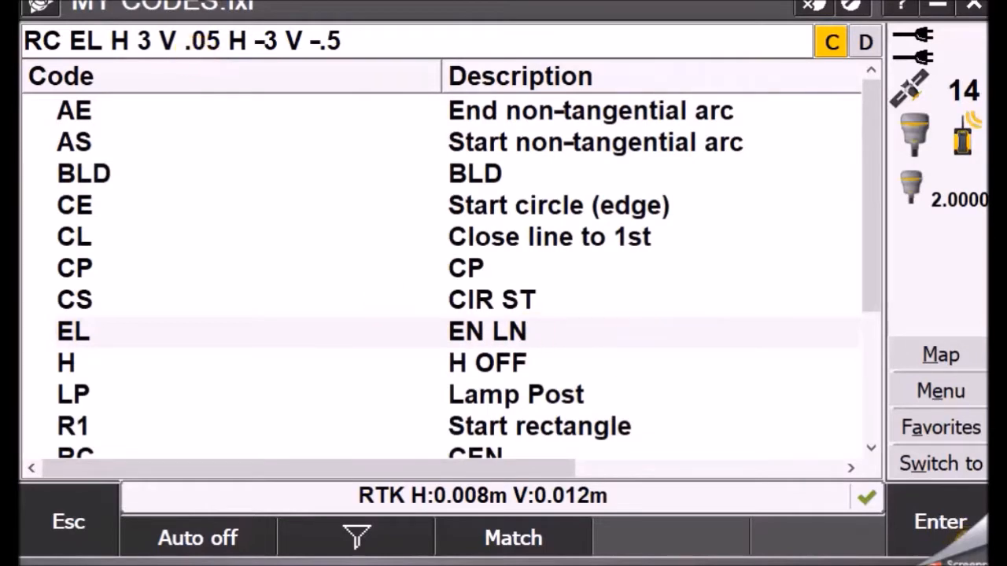
{"action": "left_click", "coordinate": [955, 519]}
{"action": "left_click", "coordinate": [938, 527]}
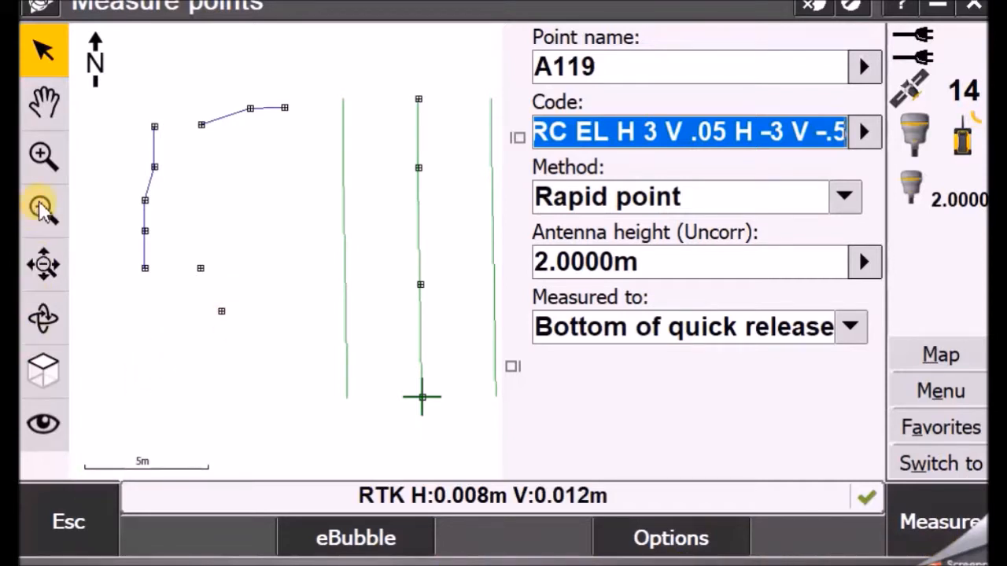
Examine the RC centre line and its two offset lines in the map from a tilted 3D view
{"action": "left_click", "coordinate": [43, 318]}
{"action": "mouse_move", "coordinate": [320, 326]}
{"action": "left_mouse_down"}
{"action": "mouse_move", "coordinate": [311, 260]}
{"action": "mouse_move", "coordinate": [329, 289]}
{"action": "left_mouse_up"}
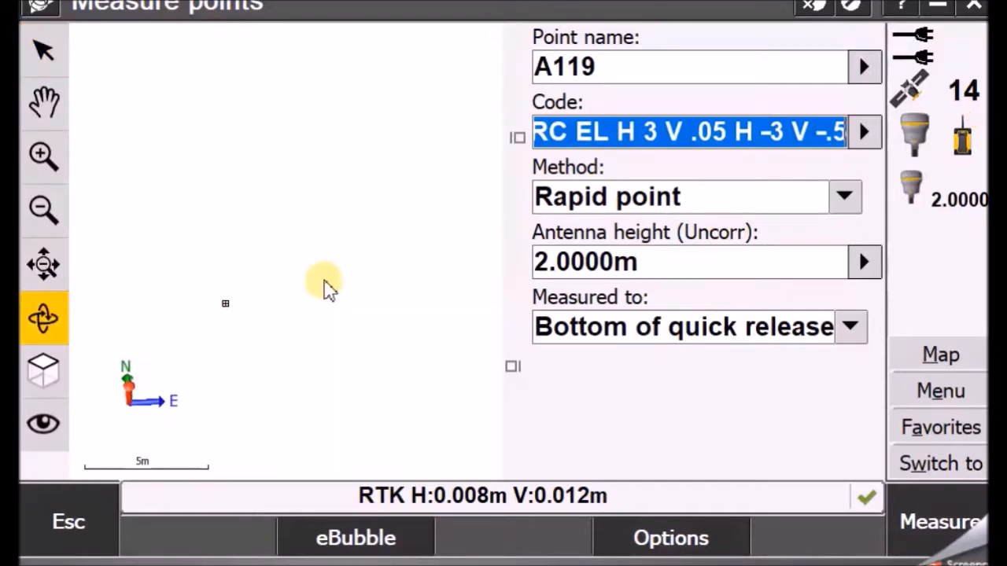
{"action": "left_click", "coordinate": [39, 271]}
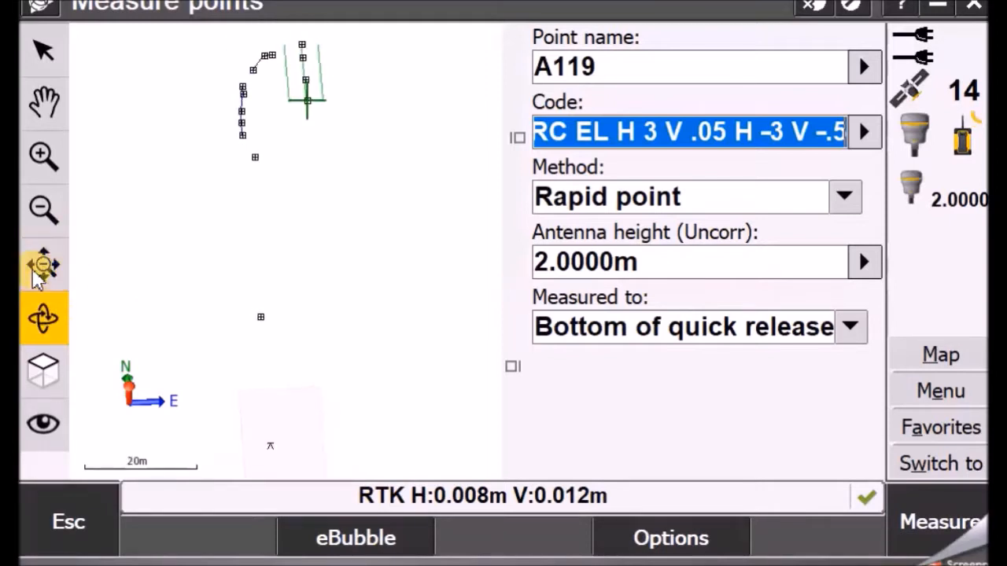
{"action": "left_click_drag", "start_coordinate": [351, 150], "coordinate": [351, 281]}
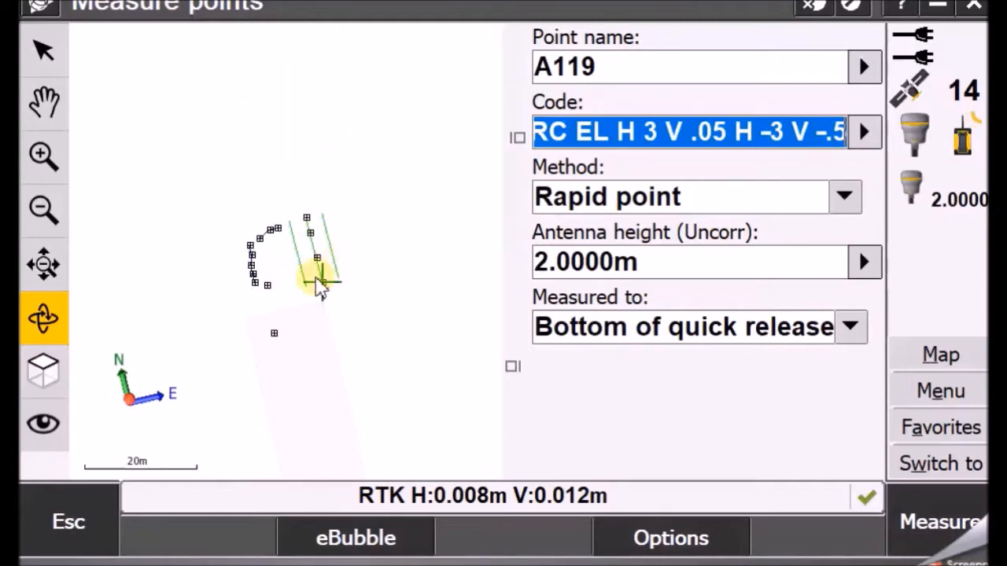
{"action": "left_click", "coordinate": [59, 259]}
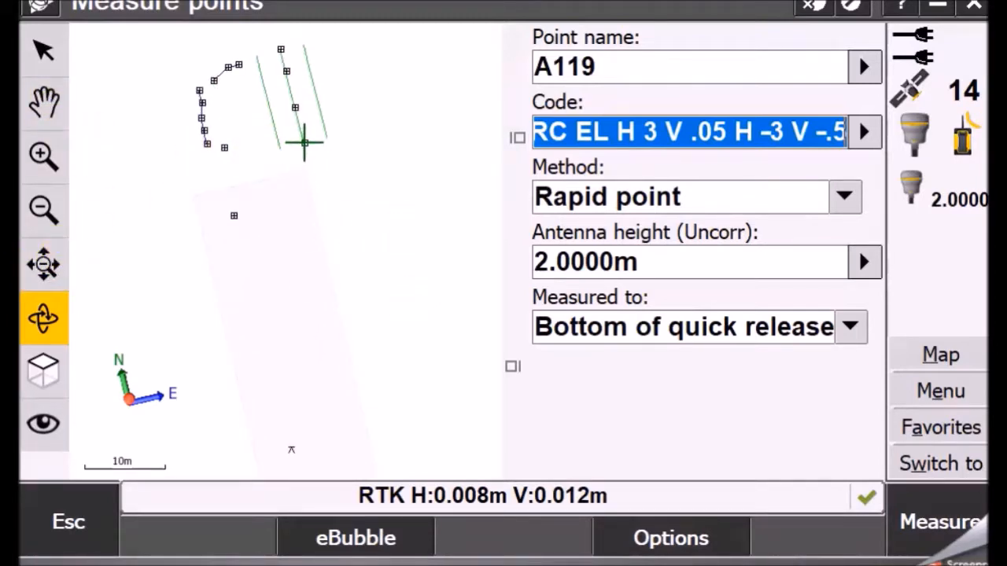
{"action": "left_click", "coordinate": [43, 102]}
{"action": "left_click_drag", "start_coordinate": [197, 179], "coordinate": [231, 337]}
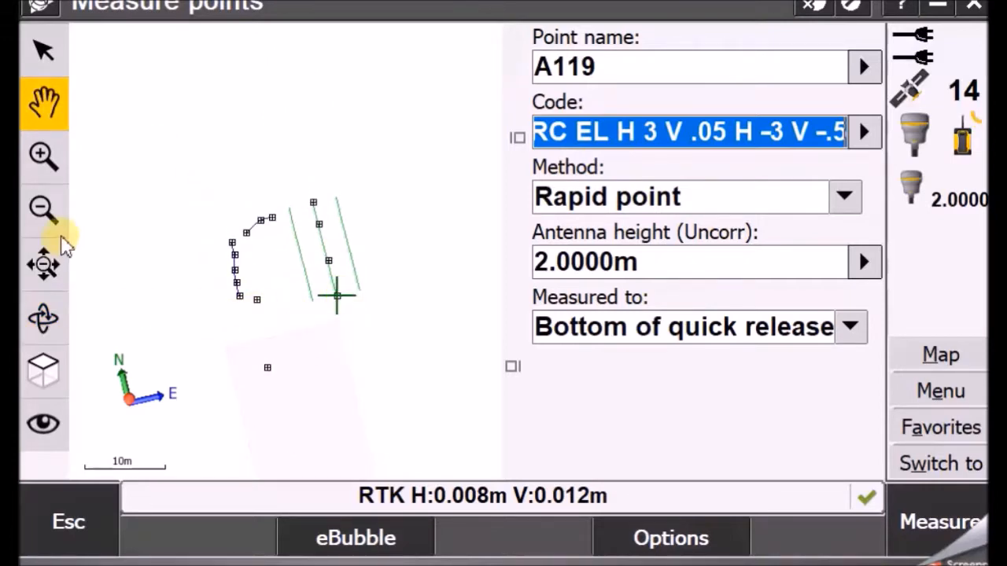
{"action": "left_click", "coordinate": [44, 155]}
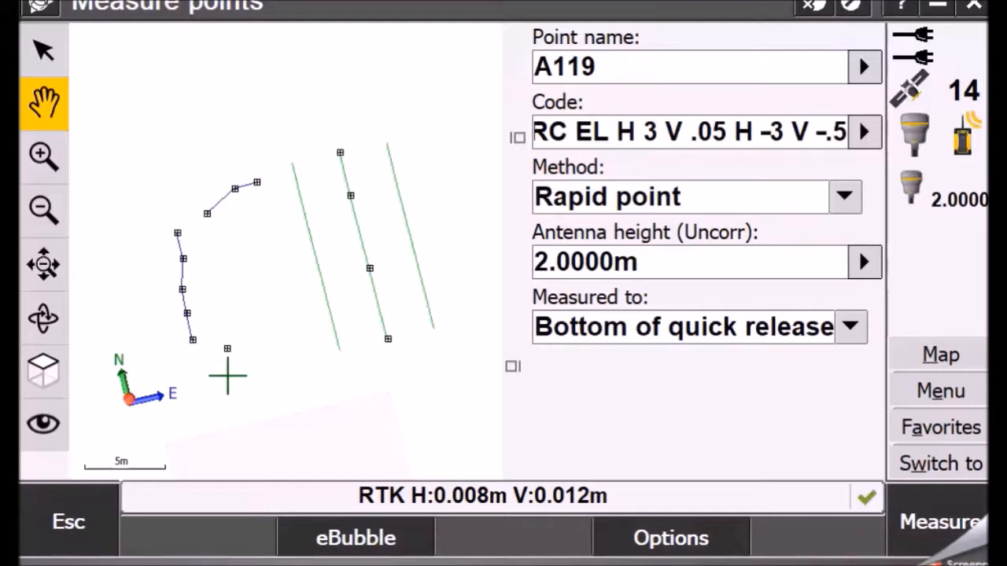
Replace the code of A119 with BLD R1 and measure it as the first rapid point of a building rectangle
{"action": "left_click", "coordinate": [579, 122]}
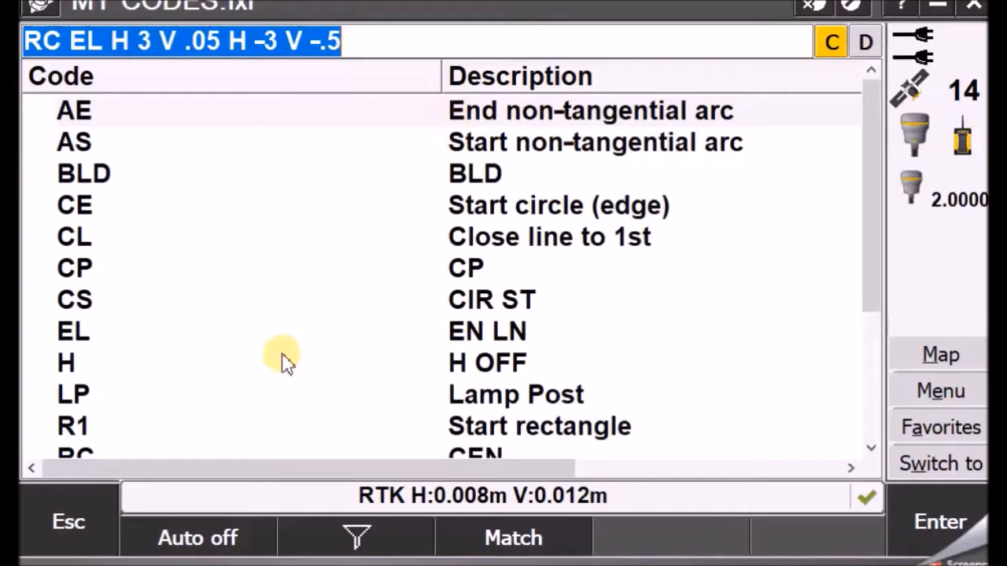
{"action": "scroll", "coordinate": [286, 361], "scroll_direction": "down", "scroll_amount": 2}
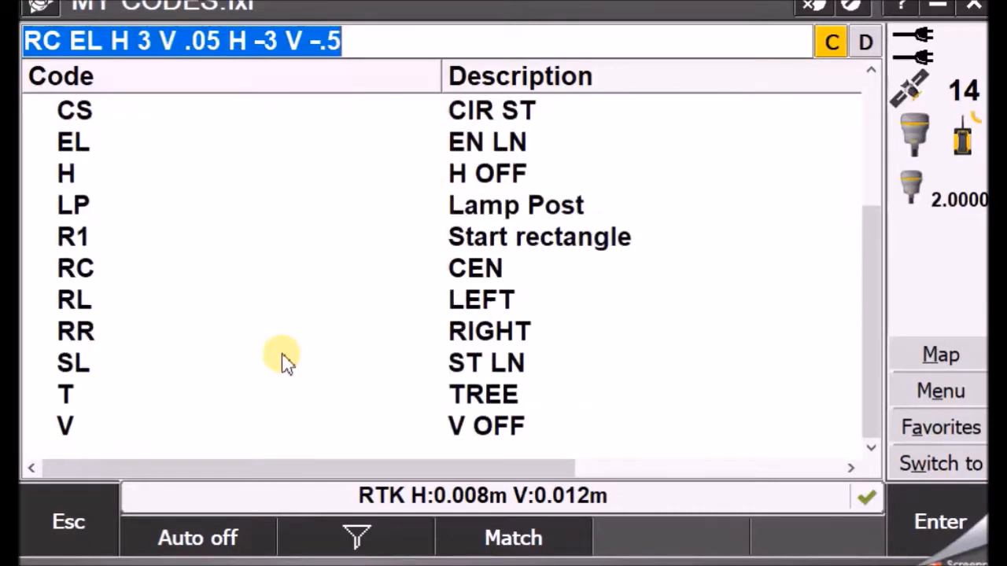
{"action": "scroll", "coordinate": [286, 361], "scroll_direction": "up", "scroll_amount": 2}
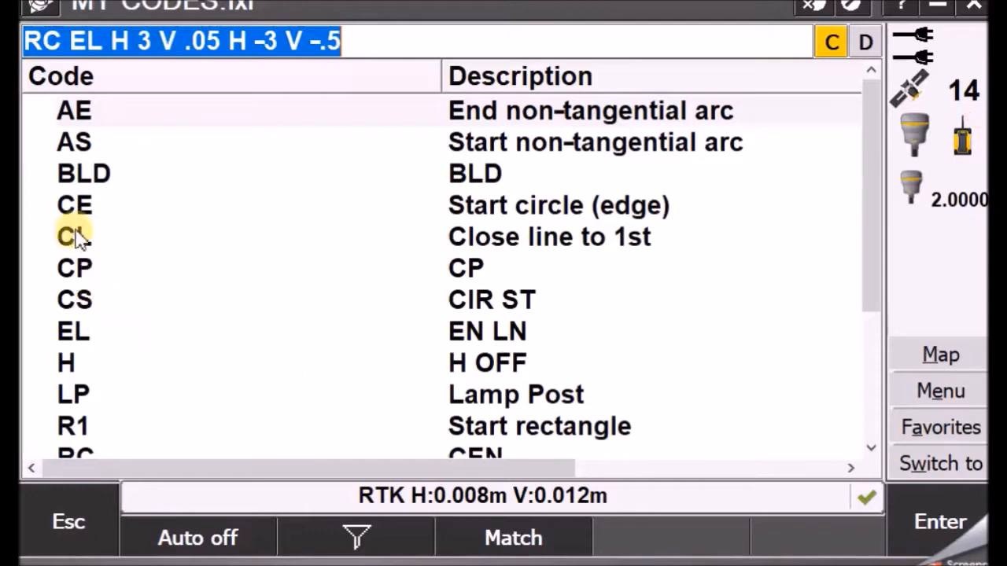
{"action": "left_click", "coordinate": [69, 178]}
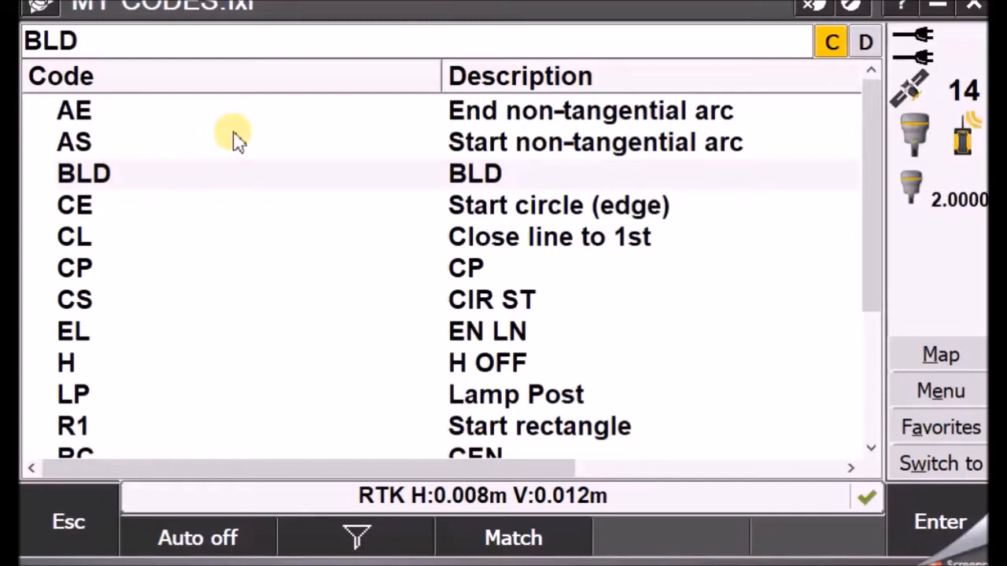
{"action": "left_click", "coordinate": [503, 429]}
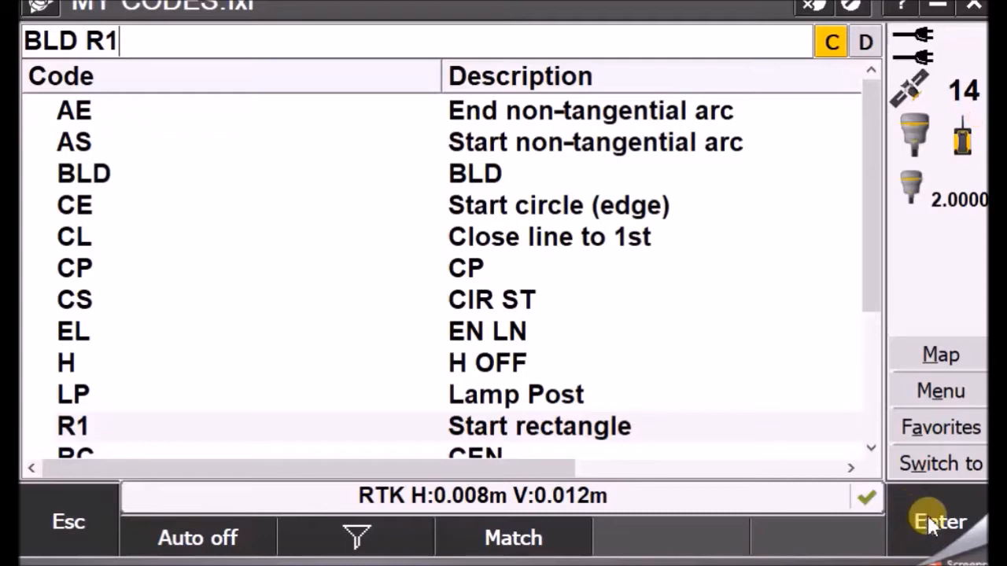
{"action": "left_click", "coordinate": [933, 534]}
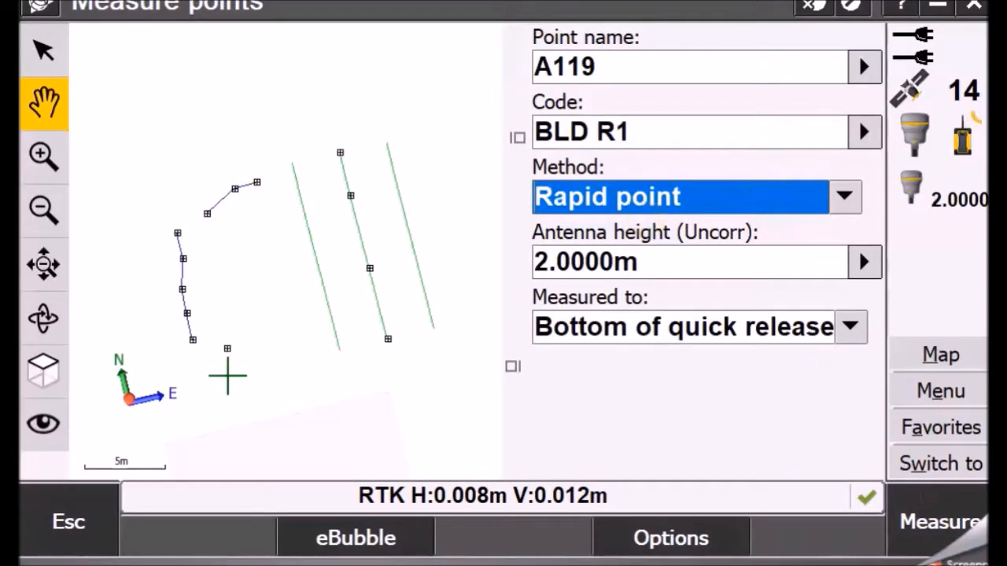
{"action": "left_click", "coordinate": [938, 535]}
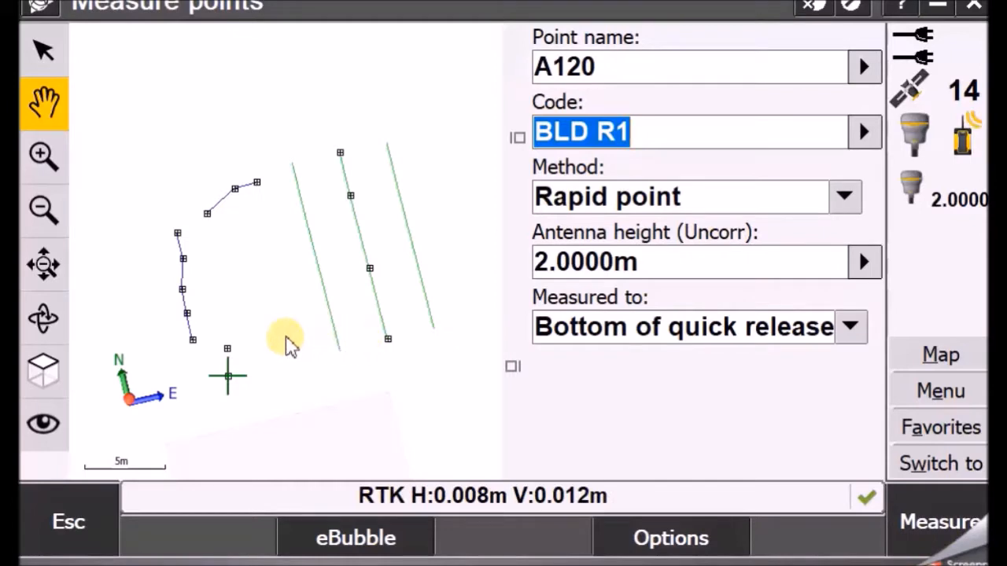
Remove R1 from the code of A120, leaving BLD, and measure it as the second point of the rectangle
{"action": "left_click_drag", "start_coordinate": [205, 222], "coordinate": [209, 84]}
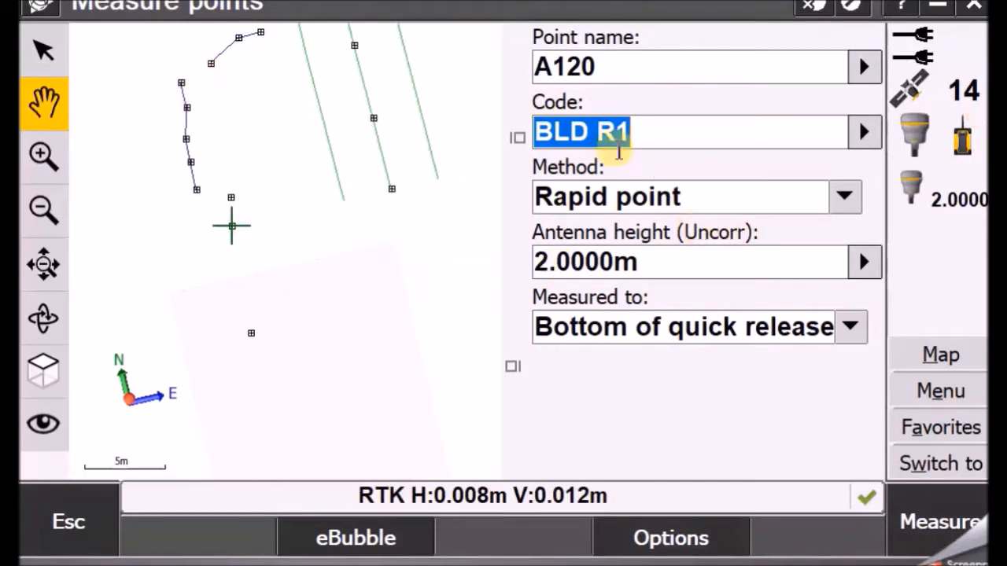
{"action": "left_click", "coordinate": [596, 128]}
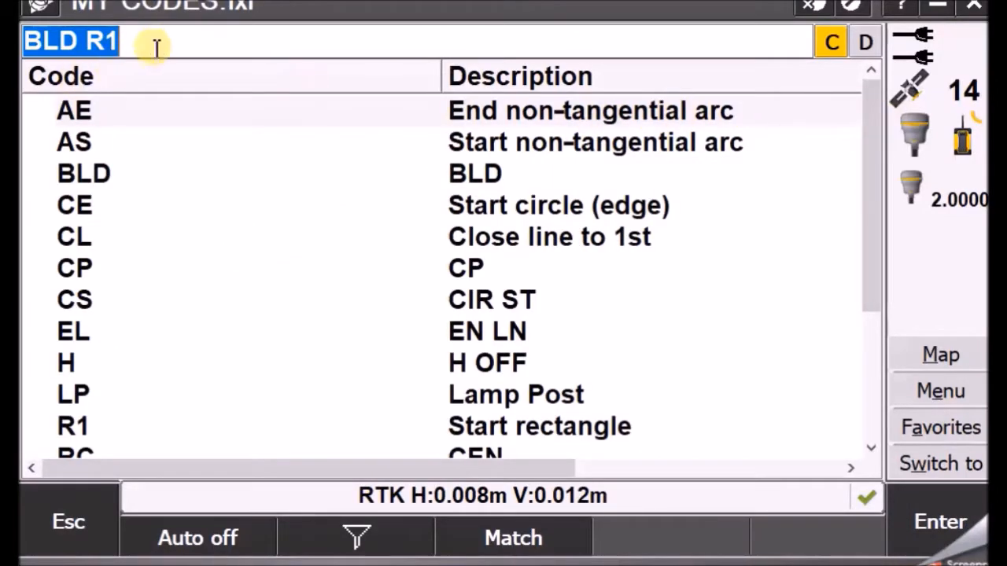
{"action": "left_click", "coordinate": [160, 45]}
{"action": "key", "text": "BackSpace"}
{"action": "key", "text": "BackSpace"}
{"action": "key", "text": "BackSpace"}
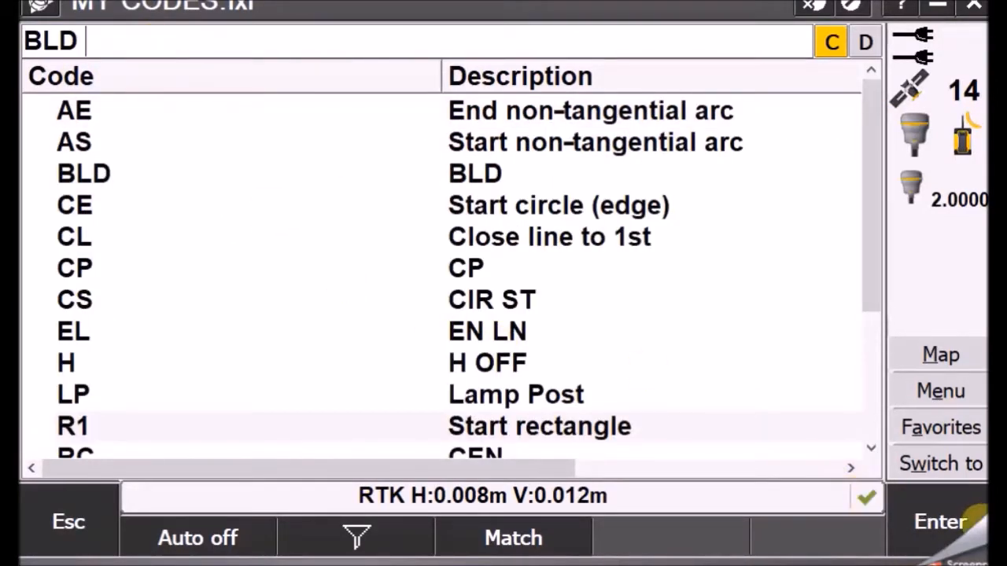
{"action": "left_click", "coordinate": [972, 509]}
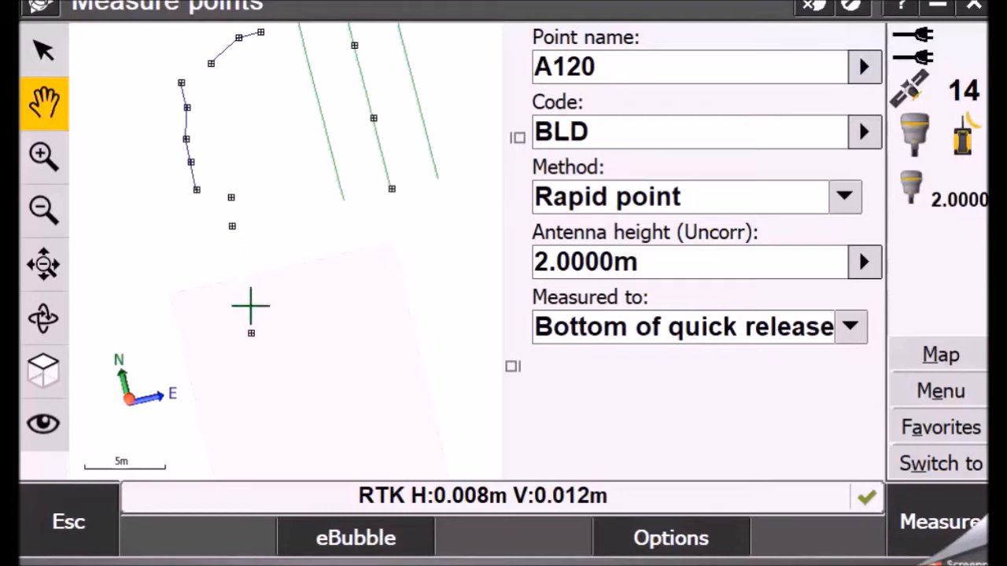
{"action": "left_click", "coordinate": [944, 537]}
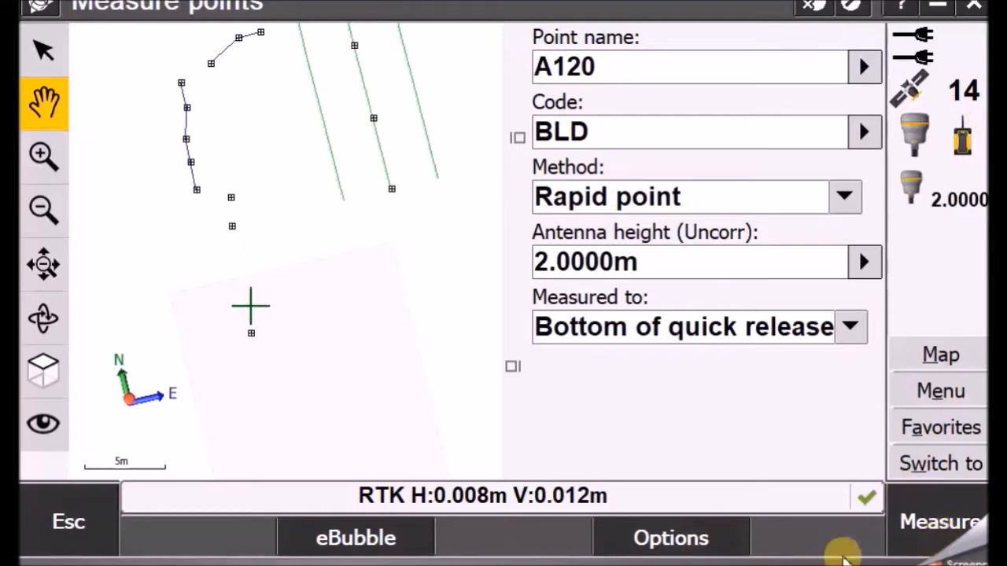
{"action": "left_click", "coordinate": [956, 532]}
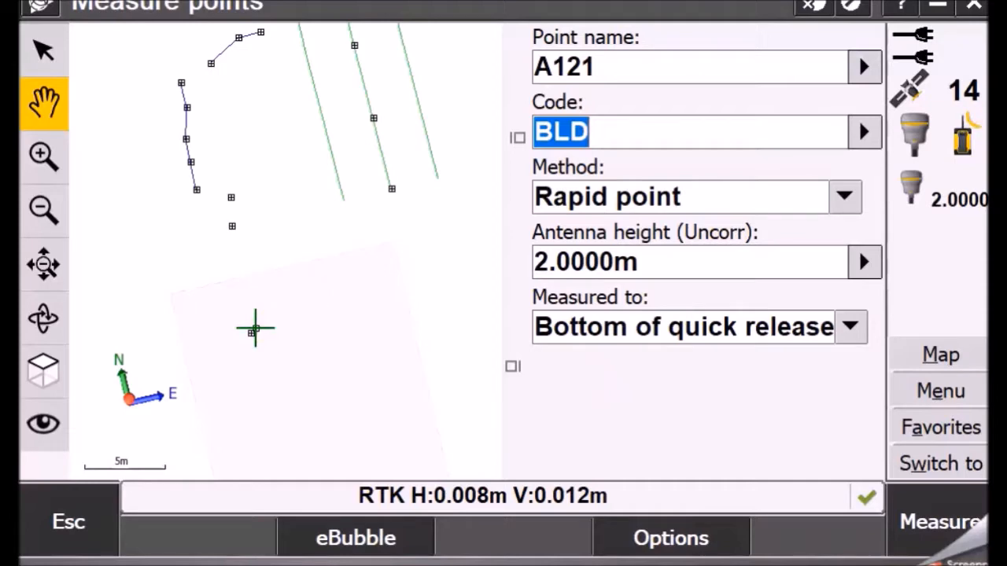
Measure A121 with code BLD as the third point of the rectangle and inspect the building outline
{"action": "left_click", "coordinate": [596, 132]}
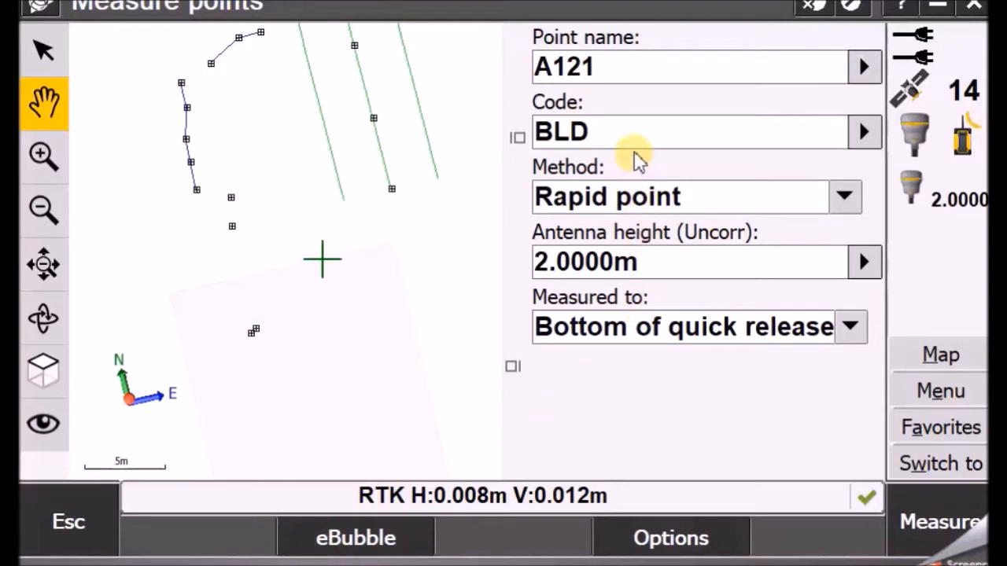
{"action": "left_click", "coordinate": [941, 522]}
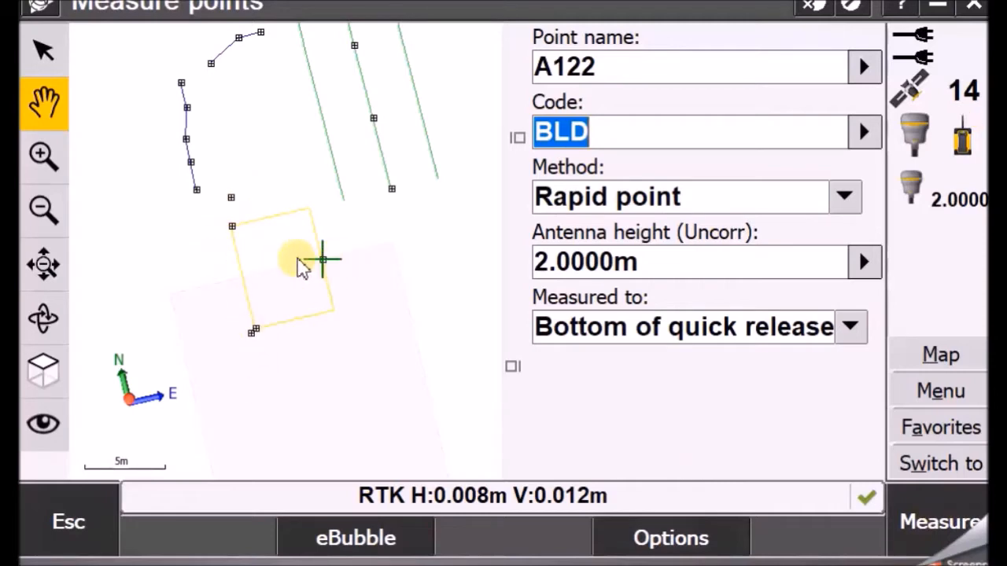
{"action": "left_click", "coordinate": [46, 161]}
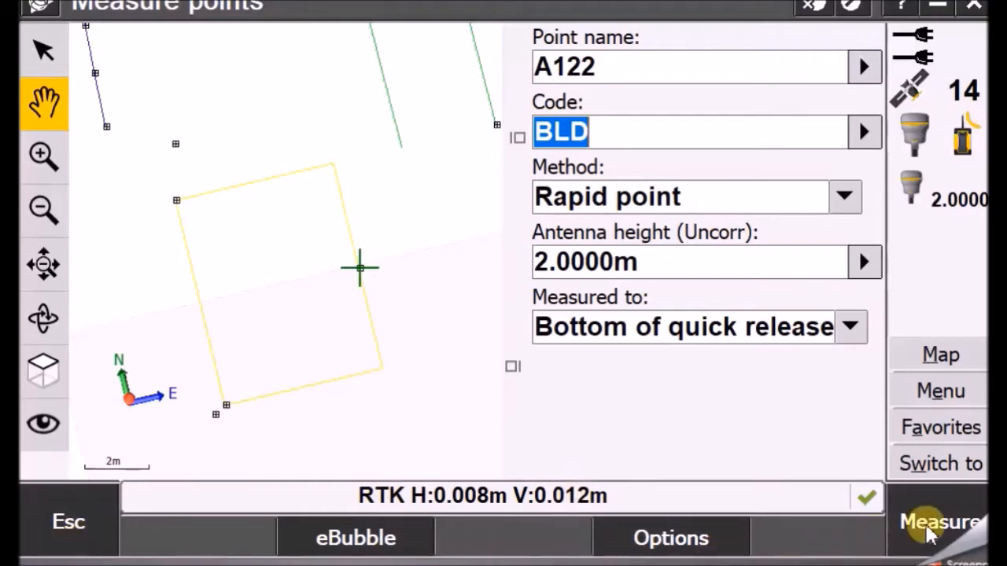
{"action": "left_click", "coordinate": [43, 208]}
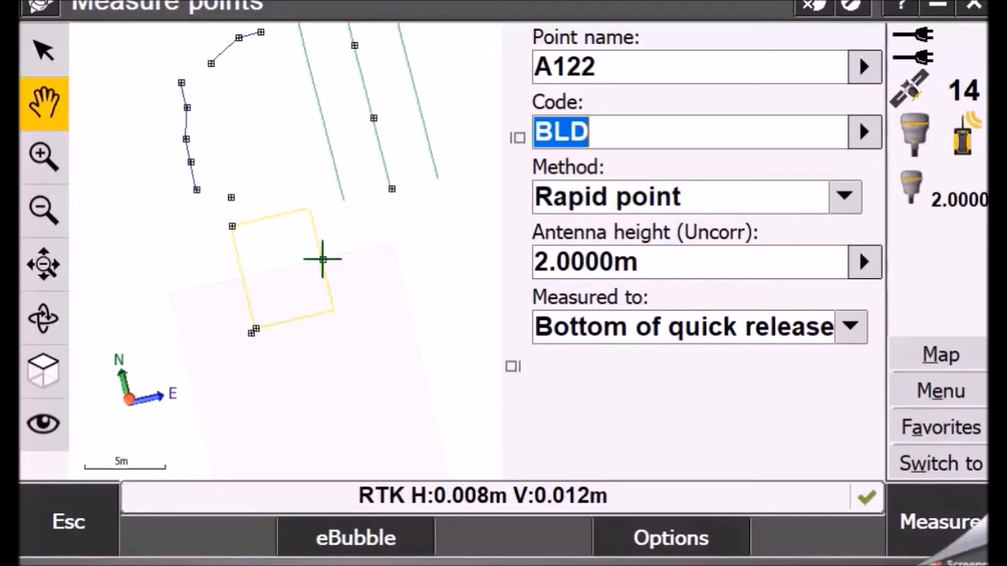
Append the start-circle code CS with radius 3 to BLD for A122 and measure it as the circle's centre
{"action": "left_click", "coordinate": [590, 132]}
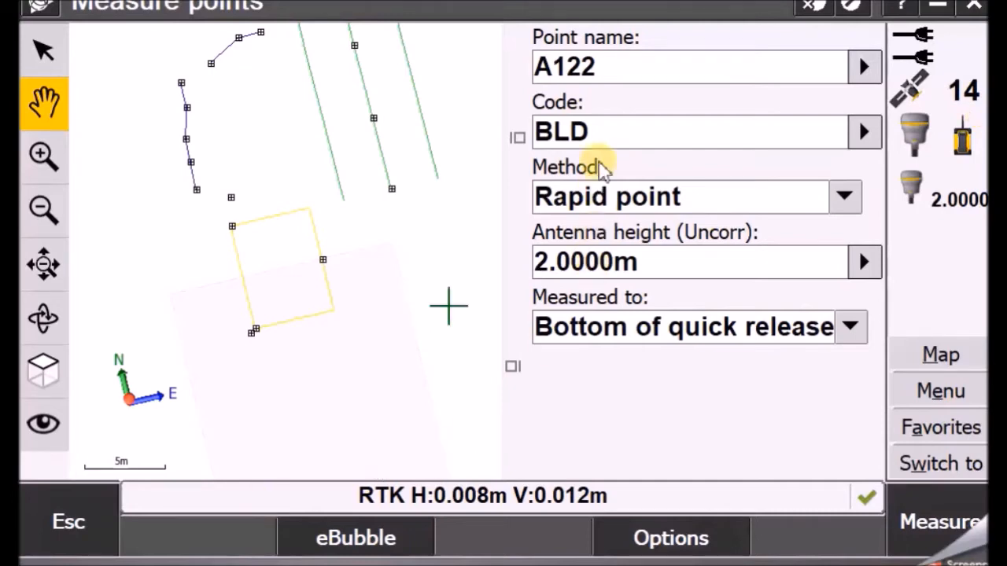
{"action": "left_click", "coordinate": [619, 136]}
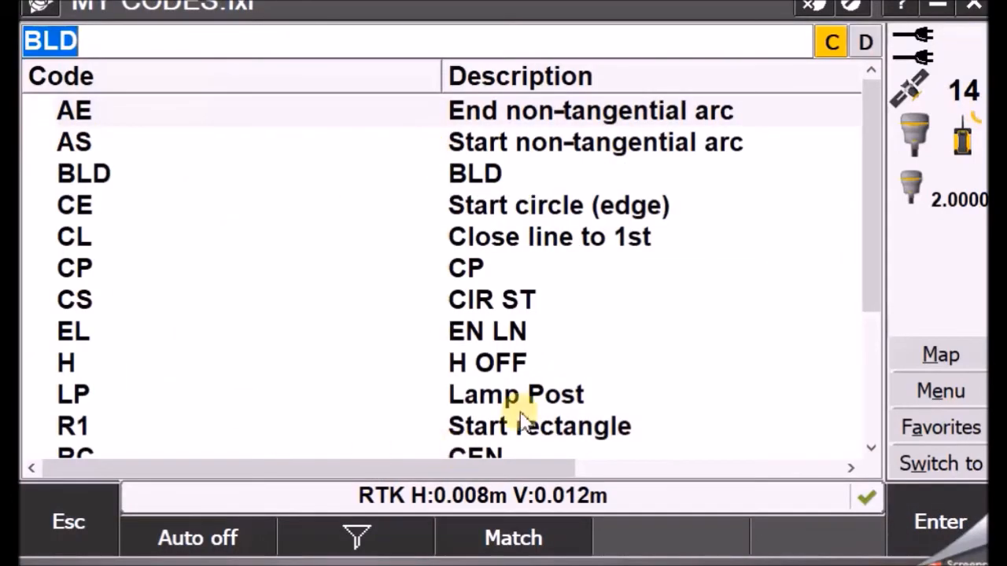
{"action": "left_click", "coordinate": [104, 35]}
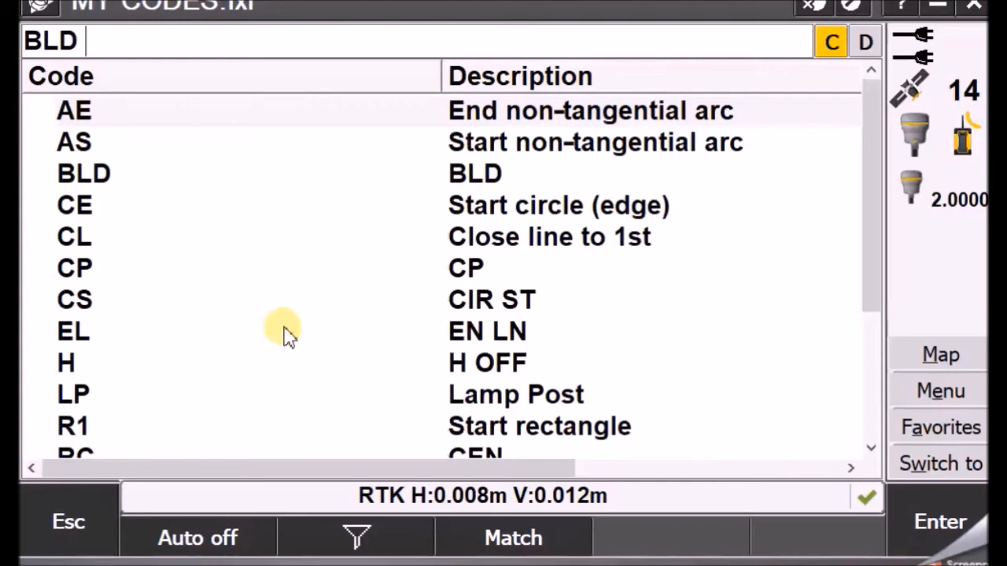
{"action": "type", "text": "CE"}
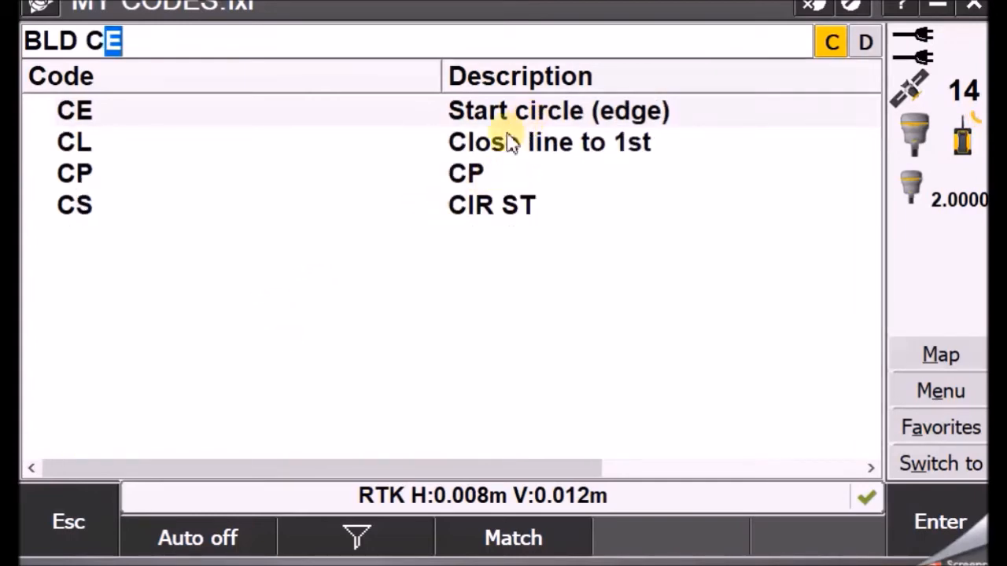
{"action": "left_click", "coordinate": [74, 209]}
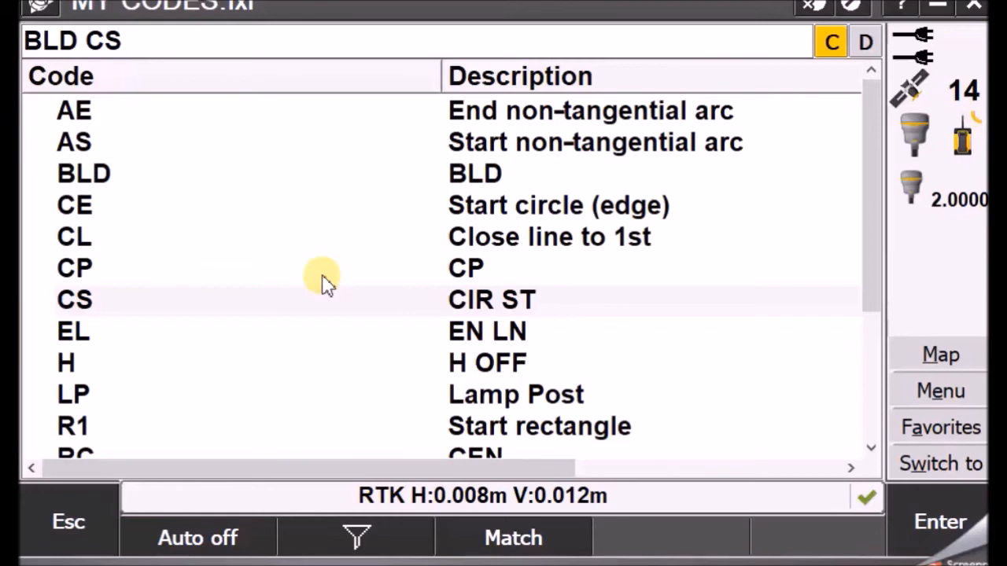
{"action": "type", "text": "3"}
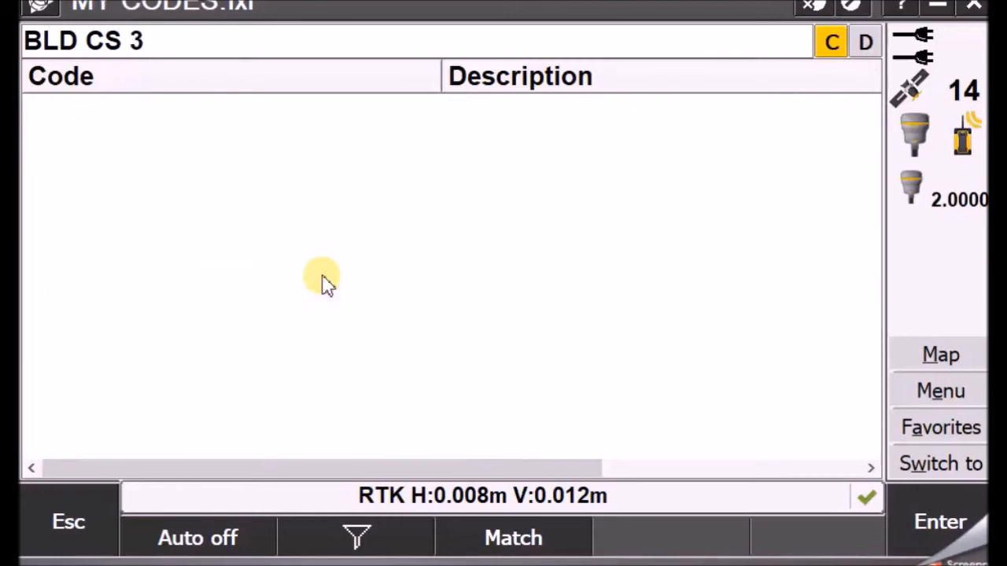
{"action": "left_click", "coordinate": [948, 522]}
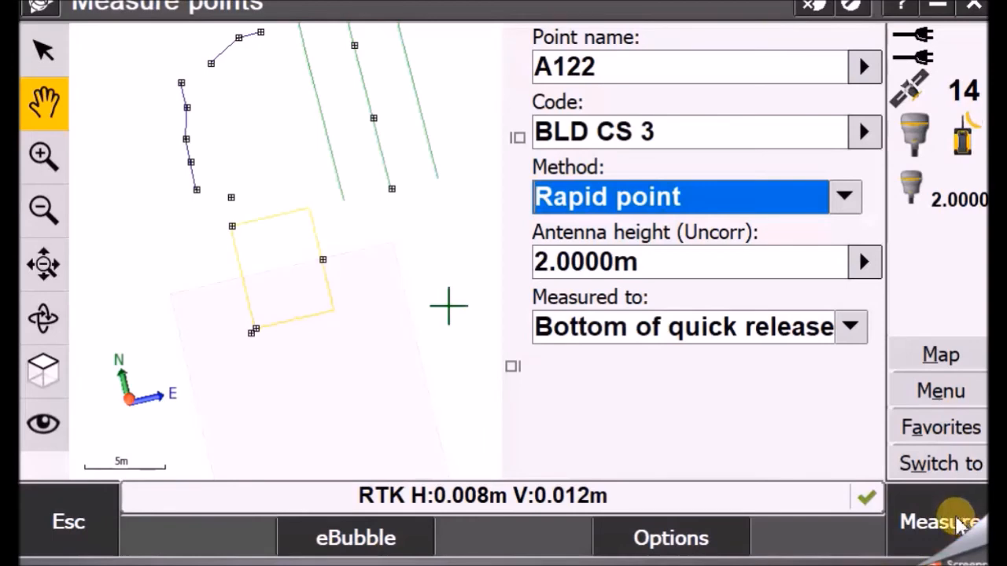
{"action": "left_click", "coordinate": [938, 522]}
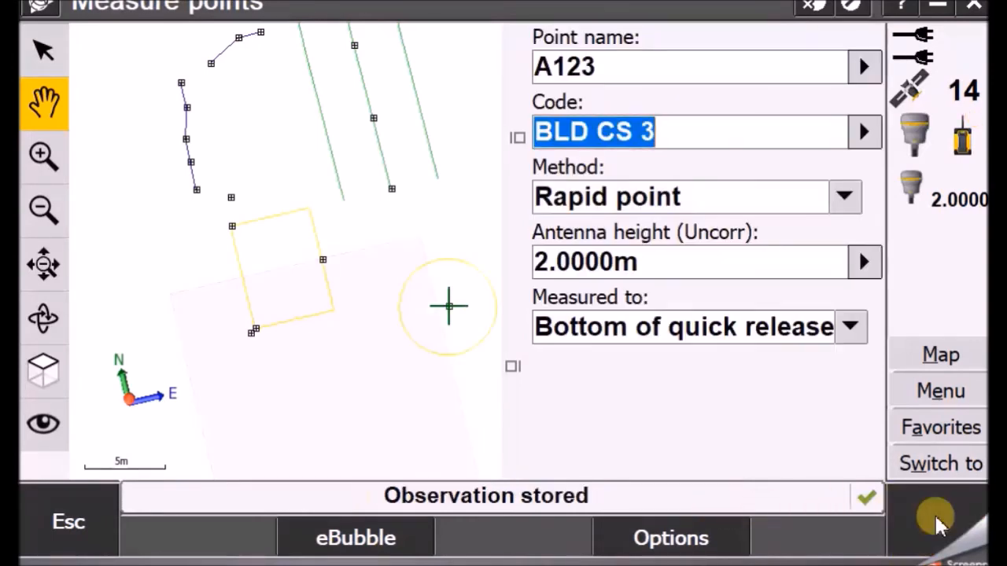